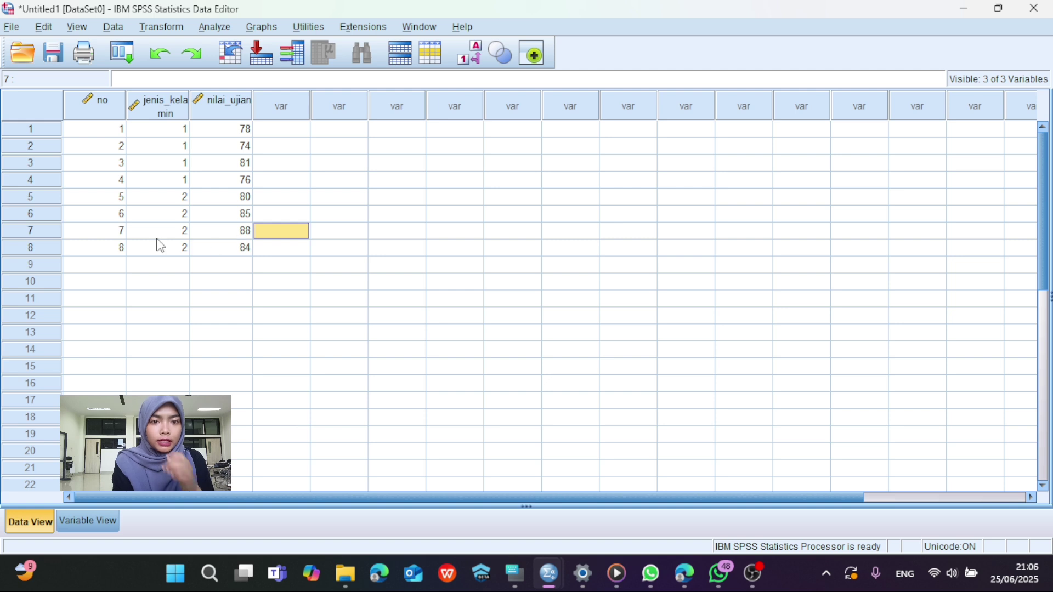
# Start a Frequencies analysis with the variables no, jenis_kelamin and nilai_ujian.
pyautogui.click(215, 28)
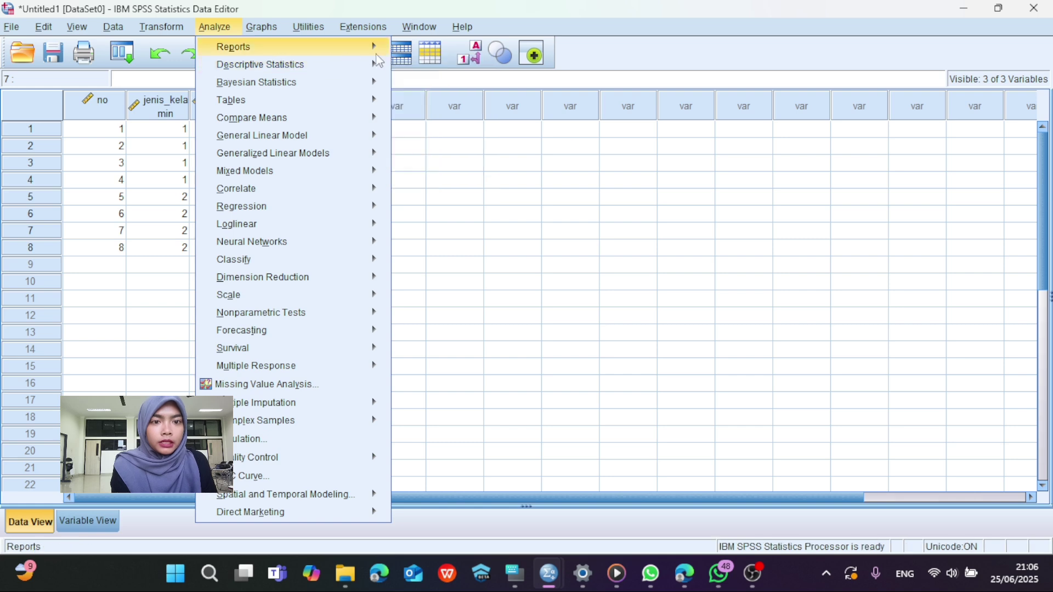
pyautogui.moveTo(377, 65)
pyautogui.click(430, 69)
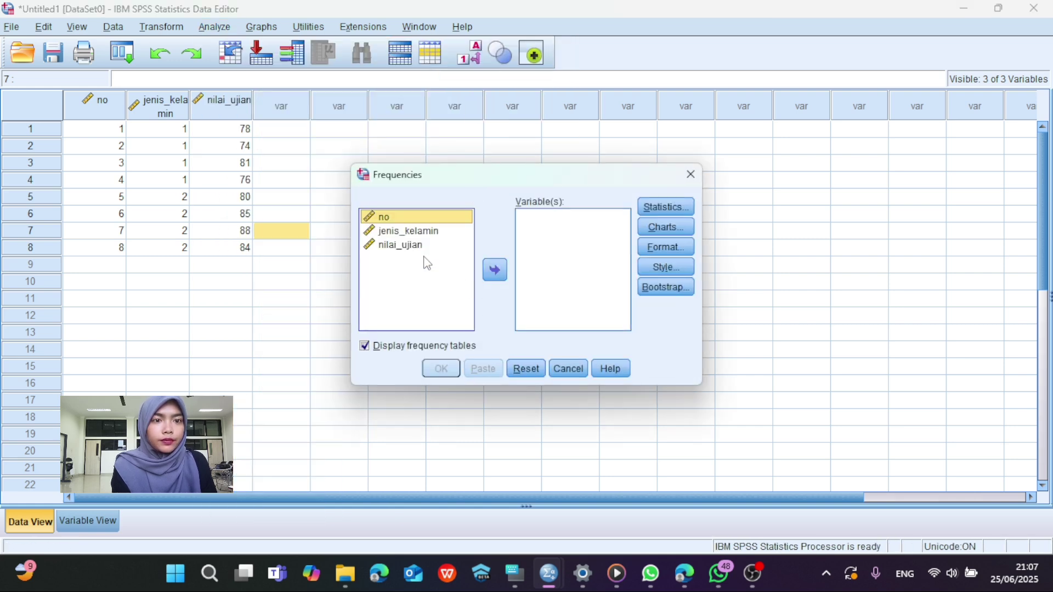
pyautogui.hotkey('ctrl', 'a')
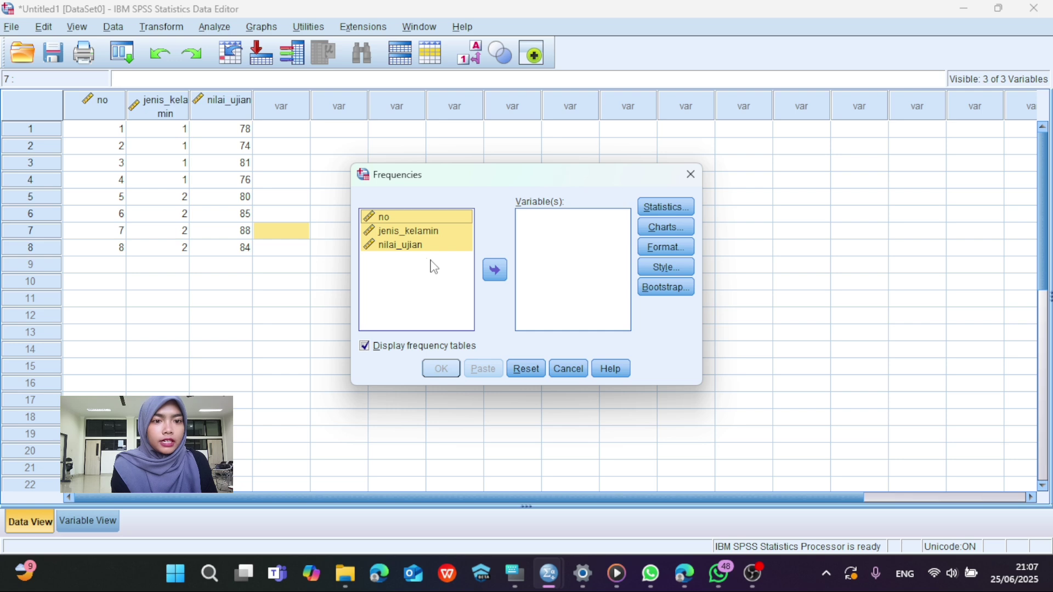
pyautogui.click(496, 271)
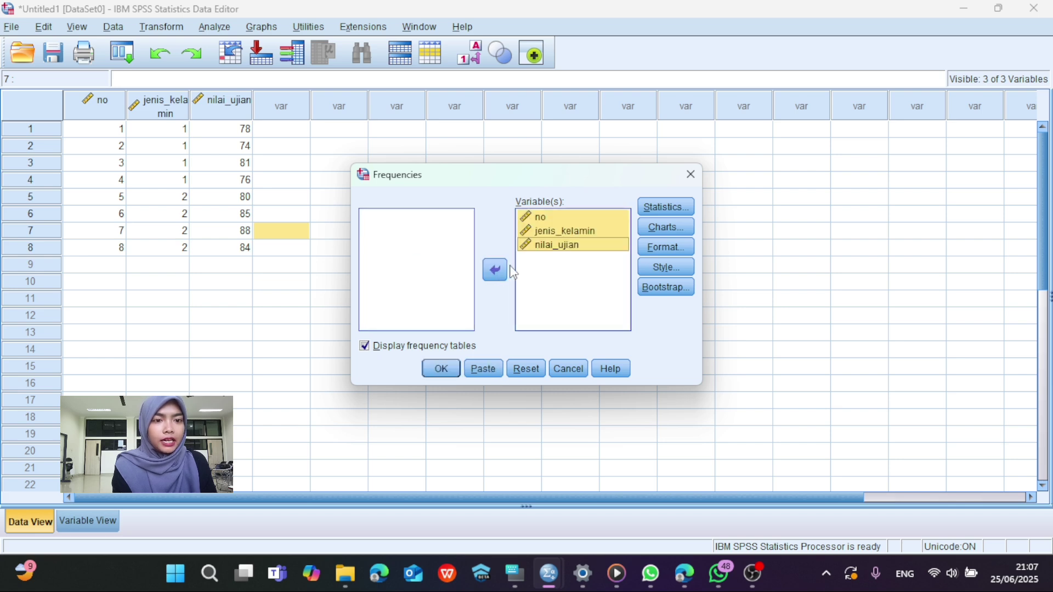
# Include the mean, median, mode and quartiles in the Frequencies statistics and run the analysis.
pyautogui.click(665, 208)
pyautogui.click(573, 177)
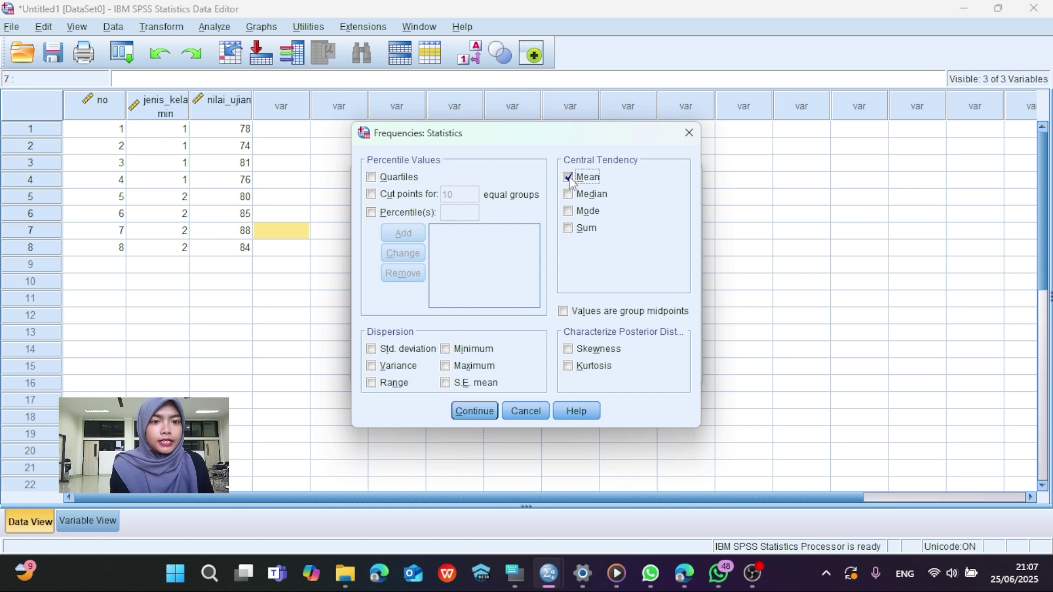
pyautogui.click(570, 195)
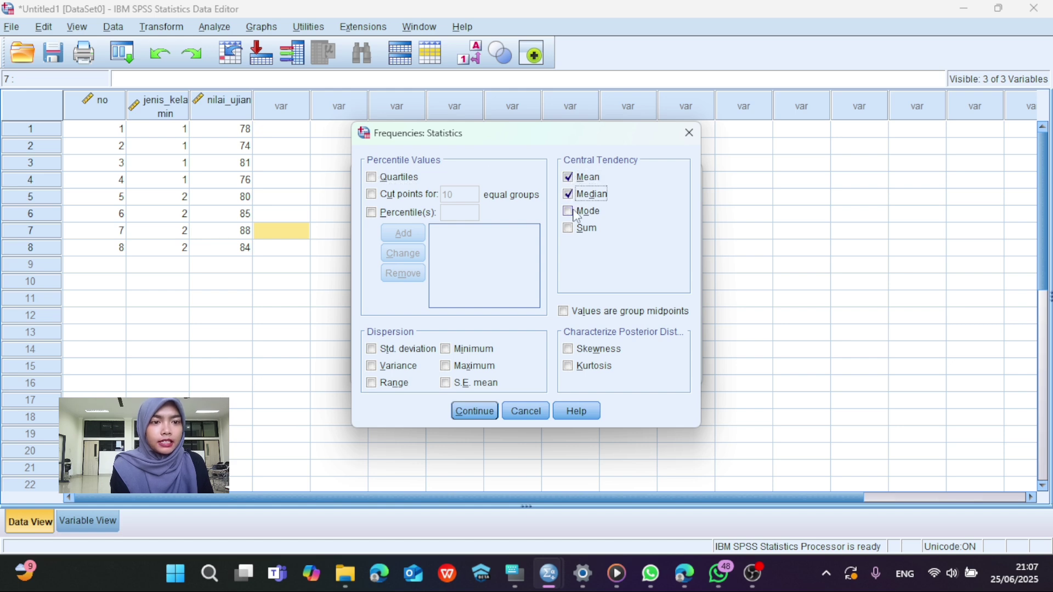
pyautogui.click(572, 211)
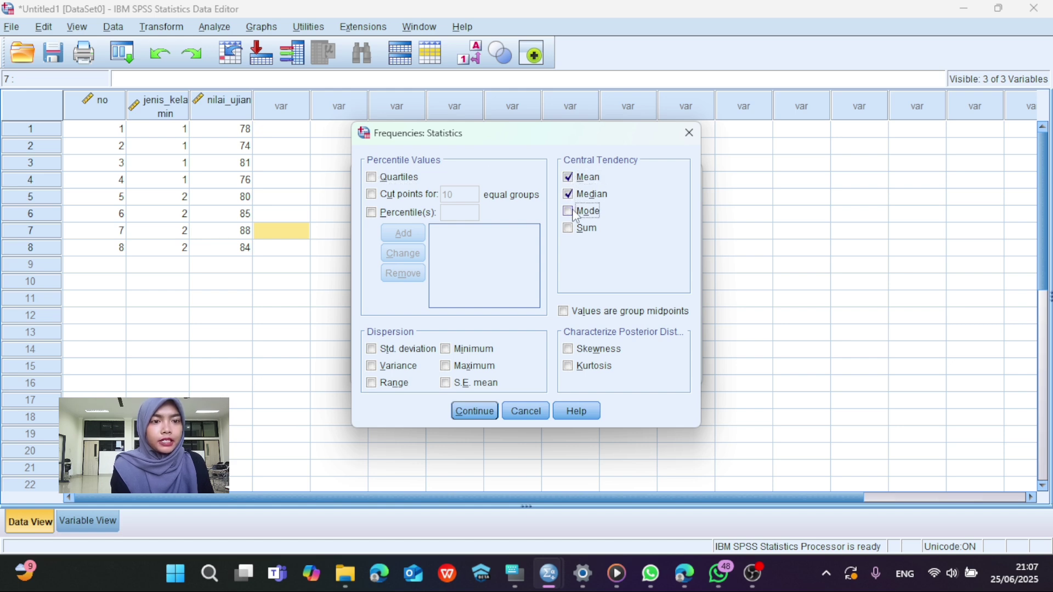
pyautogui.click(373, 180)
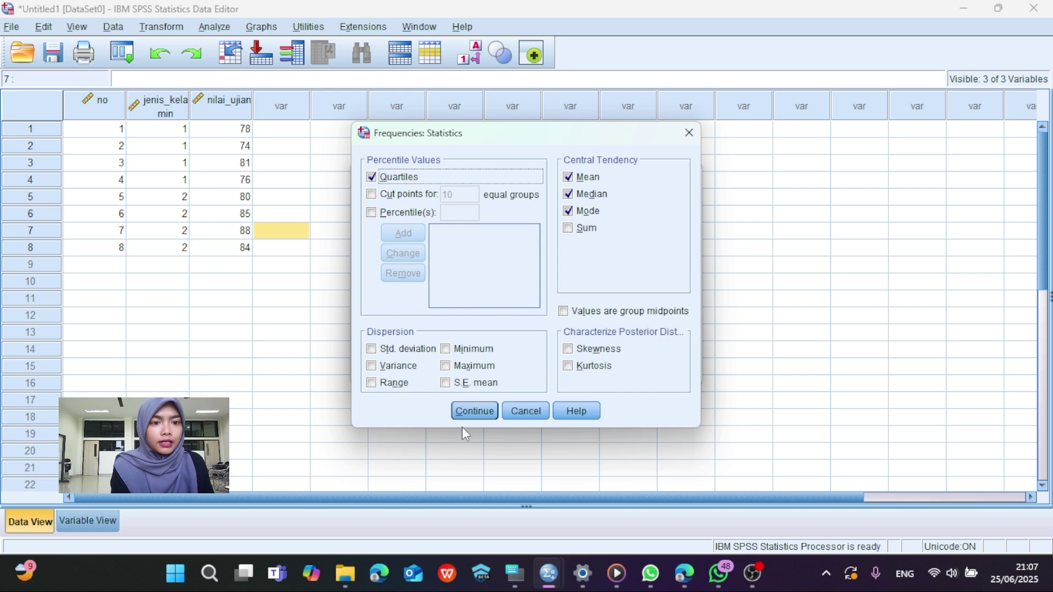
pyautogui.click(470, 412)
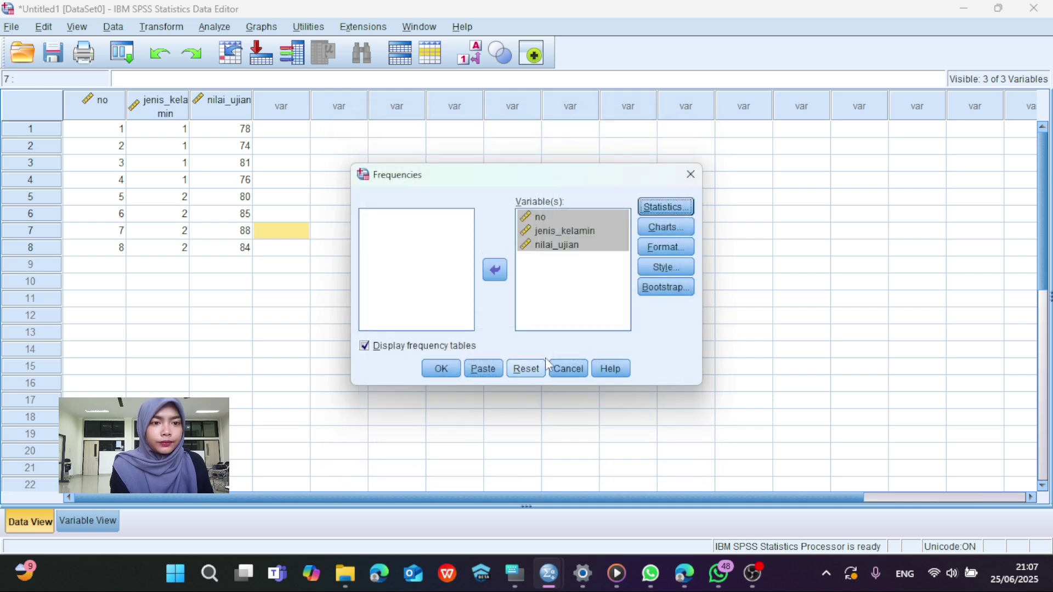
pyautogui.click(457, 369)
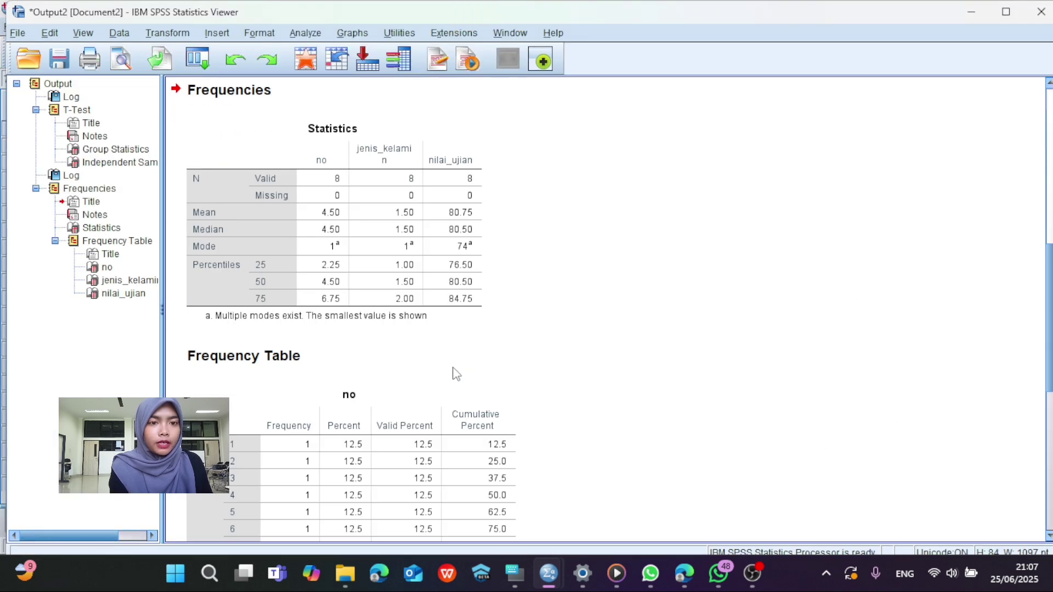
# Examine the Statistics table and the frequency tables for no, jenis_kelamin and nilai_ujian in the output.
pyautogui.click(454, 365)
pyautogui.click(416, 323)
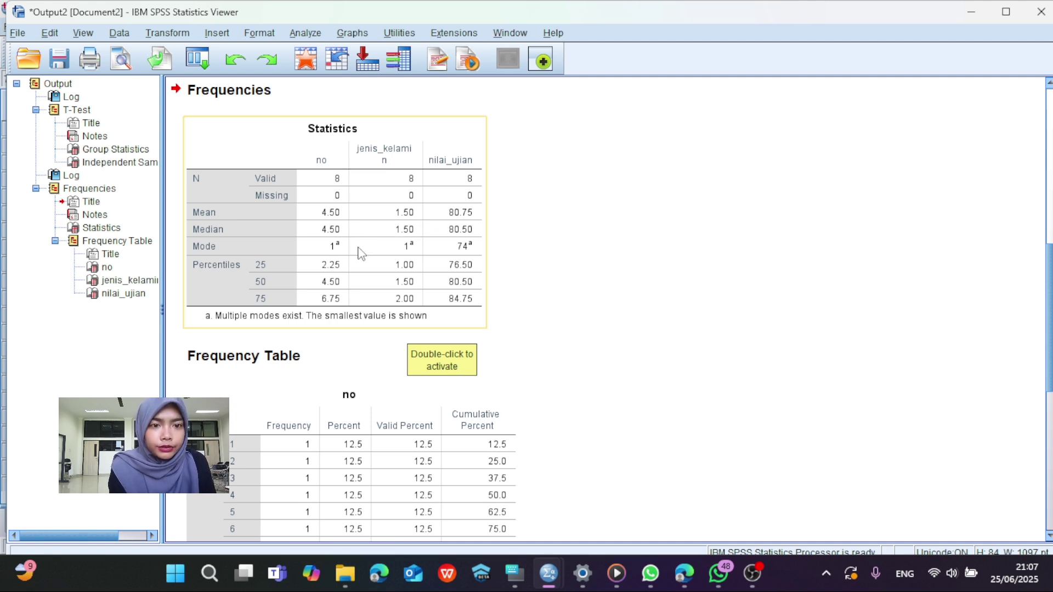
pyautogui.scroll(-3, 418, 249)
pyautogui.click(425, 247)
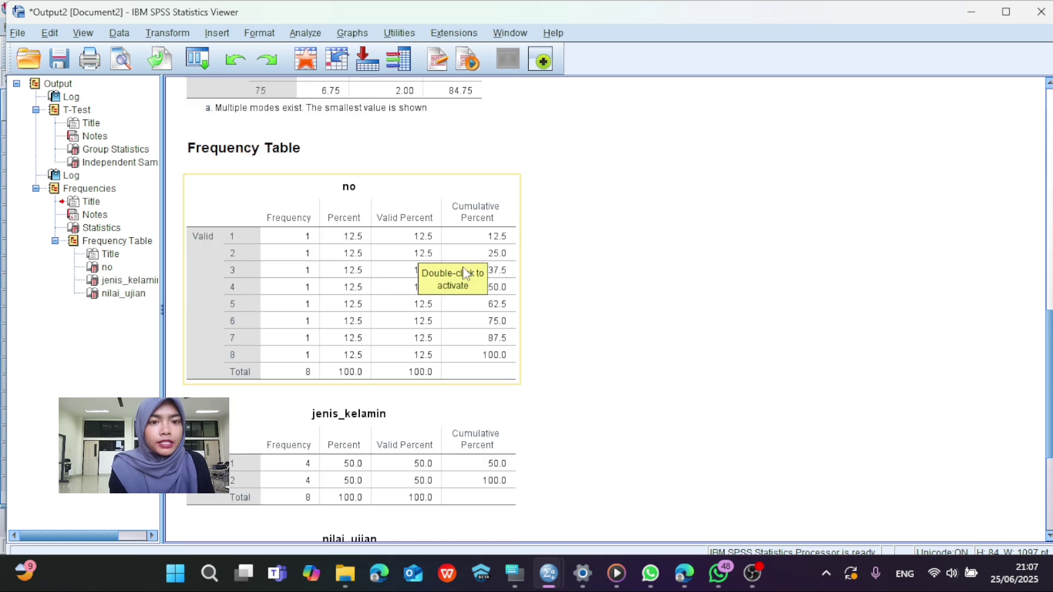
pyautogui.click(556, 297)
pyautogui.scroll(-2, 545, 299)
pyautogui.scroll(-1, 544, 299)
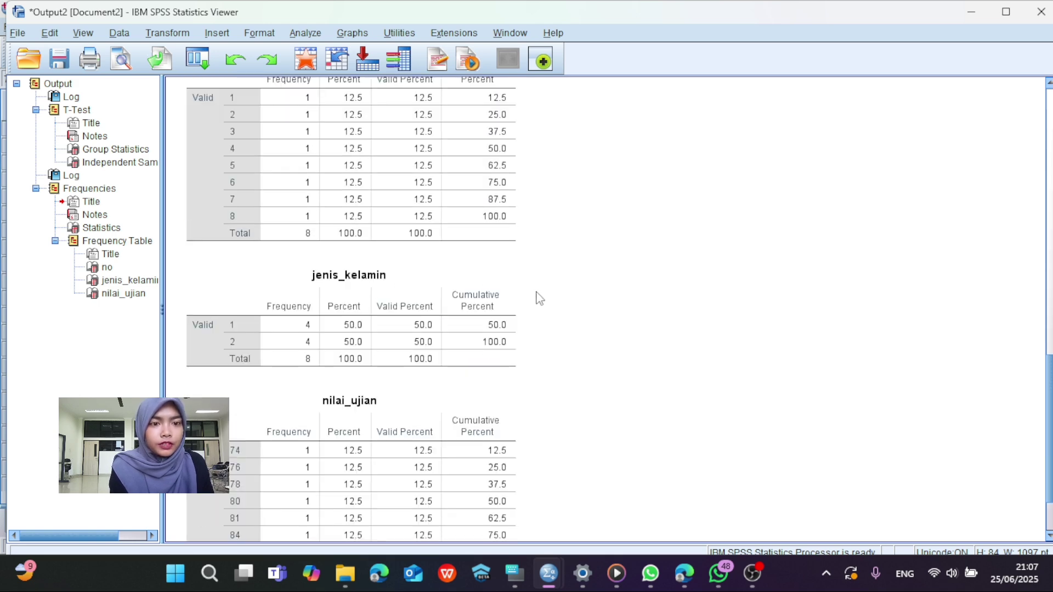
pyautogui.scroll(-2, 532, 298)
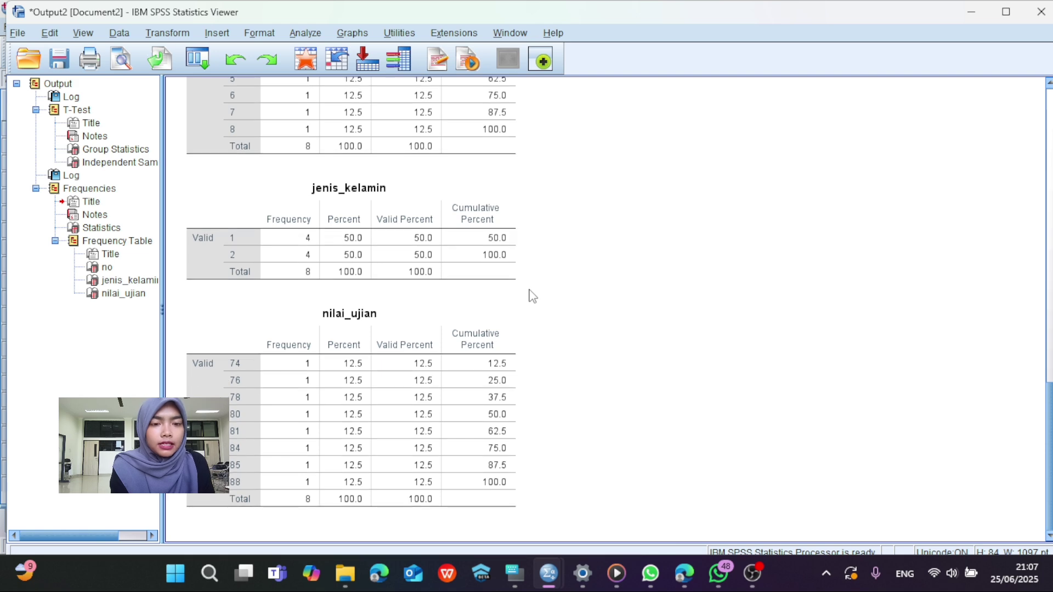
pyautogui.click(450, 277)
pyautogui.scroll(2, 446, 288)
pyautogui.scroll(4, 446, 288)
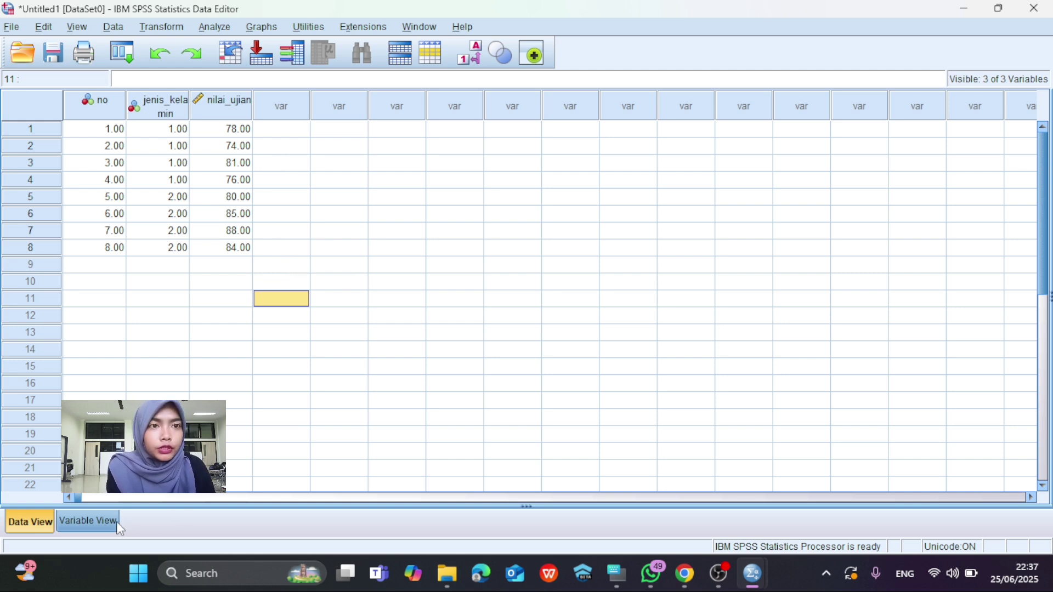
# Set the measurement level of the variables no and jenis_kelamin to Scale and return to the data.
pyautogui.click(88, 521)
pyautogui.click(686, 95)
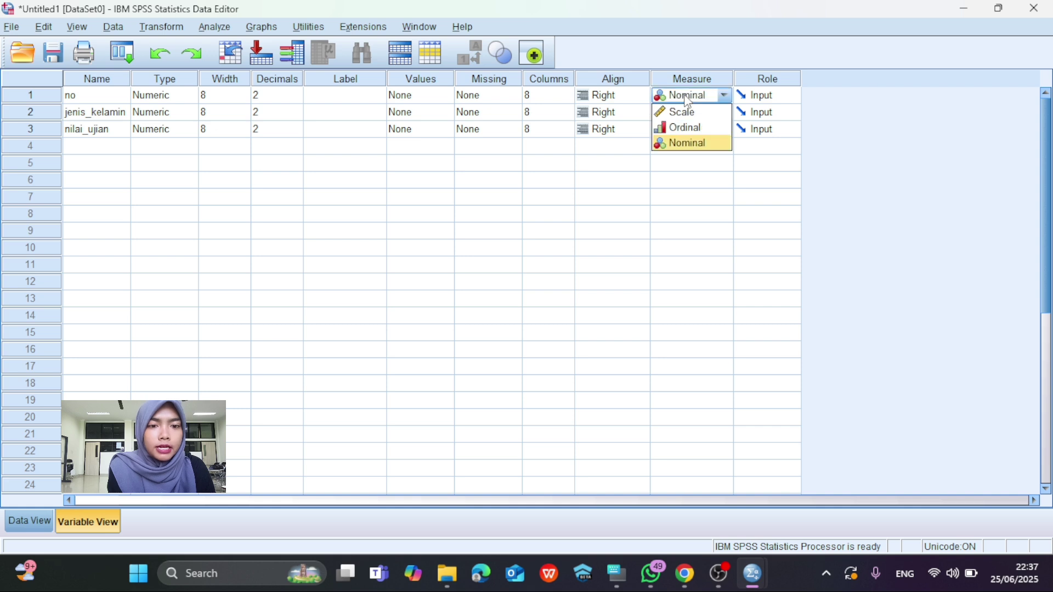
pyautogui.click(682, 143)
pyautogui.click(689, 129)
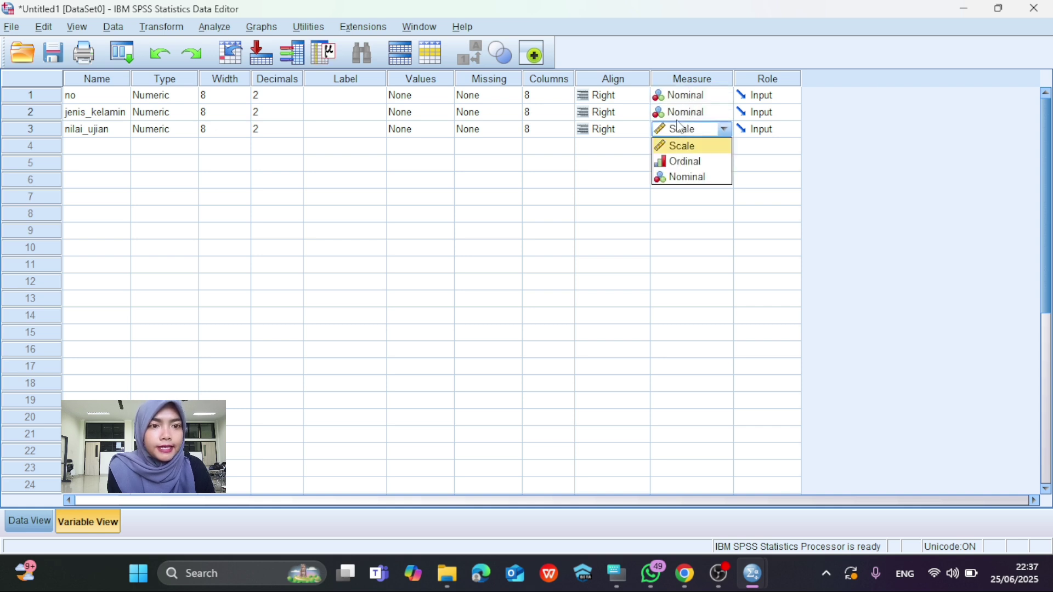
pyautogui.click(685, 113)
pyautogui.click(685, 128)
pyautogui.click(688, 96)
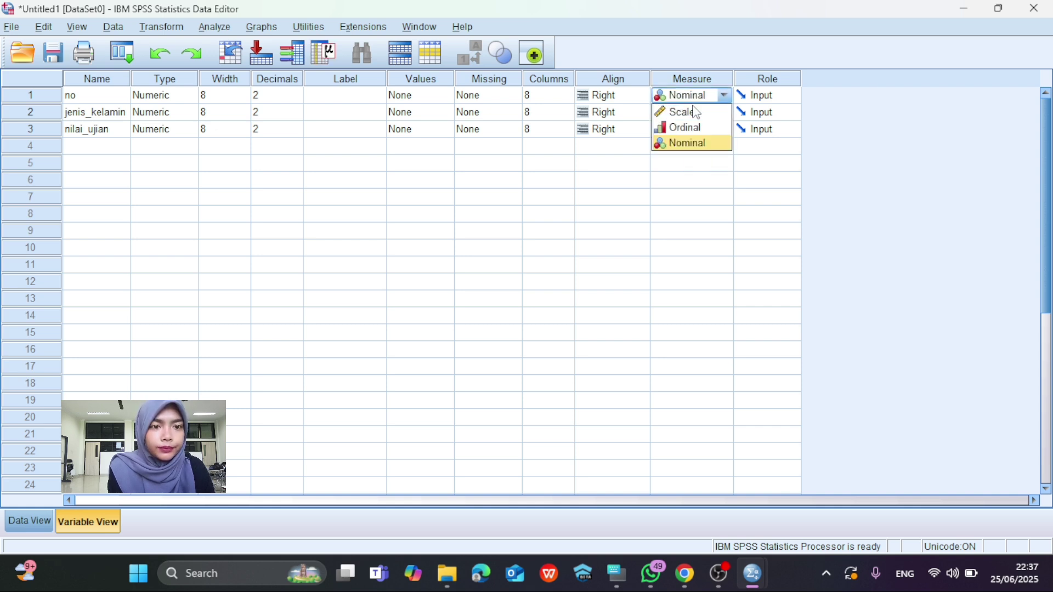
pyautogui.click(692, 110)
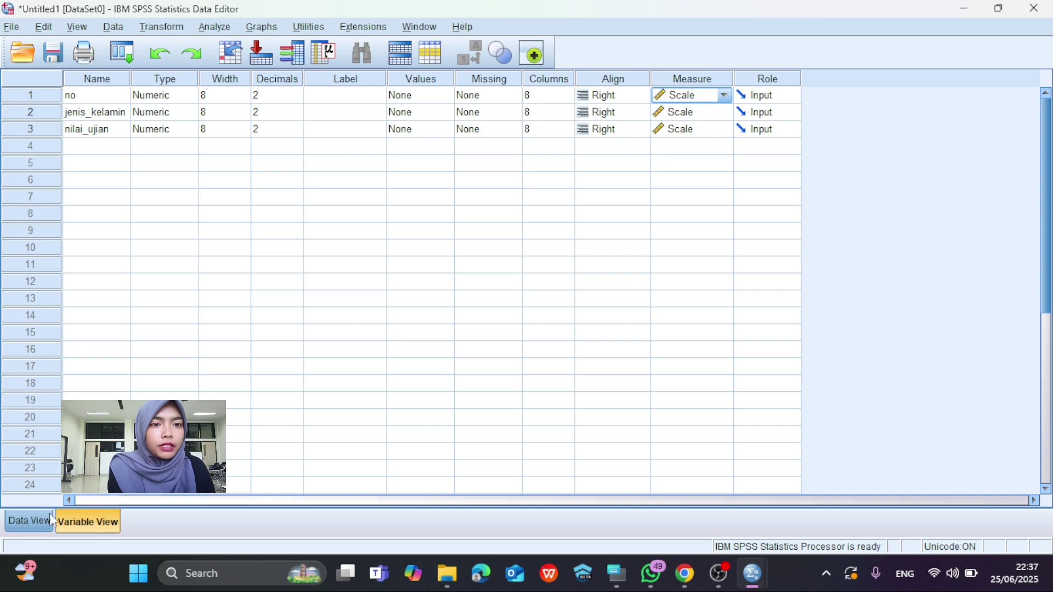
pyautogui.click(29, 522)
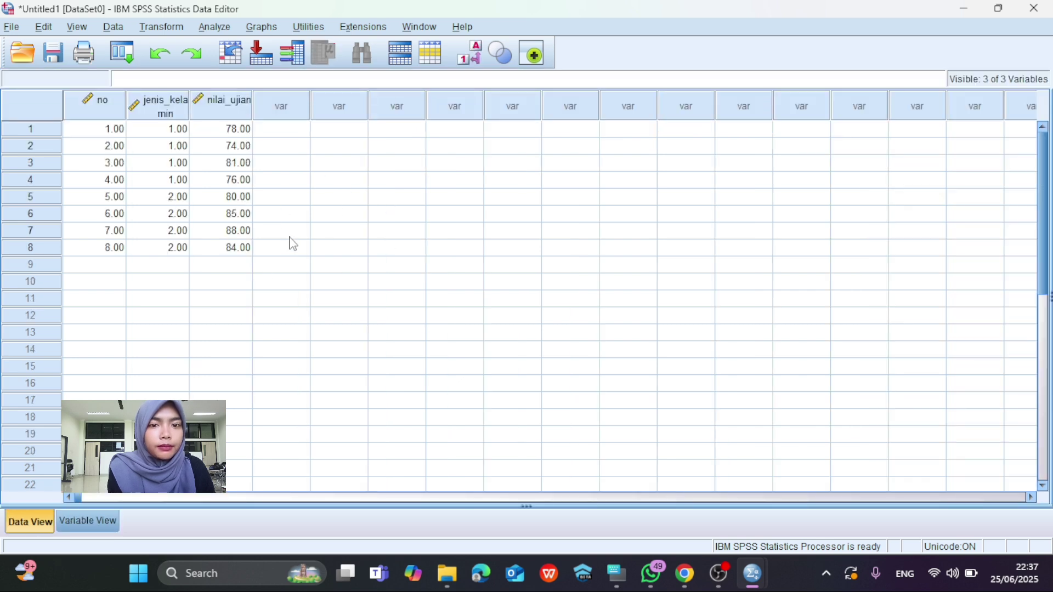
# Preview a simple histogram in Chart Builder with jenis_kelamin on the x-axis, replaced by nilai_ujian.
pyautogui.click(271, 30)
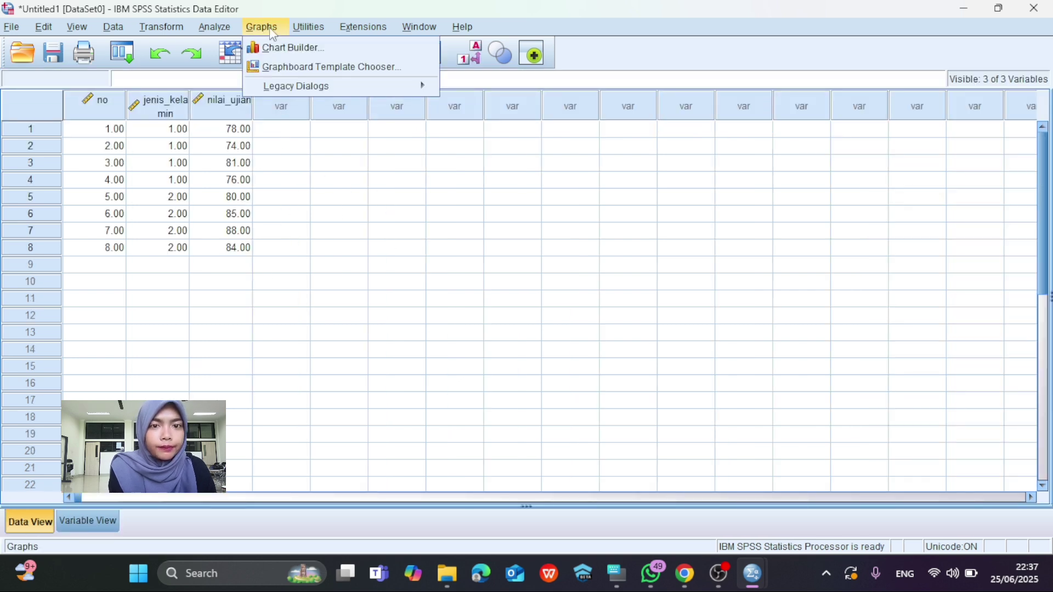
pyautogui.click(292, 49)
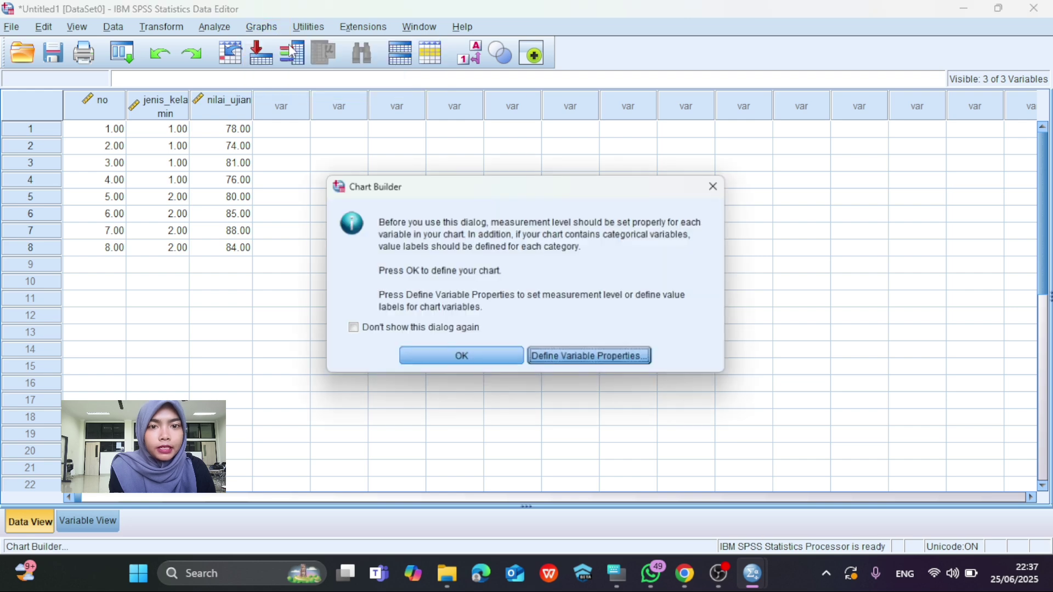
pyautogui.click(496, 365)
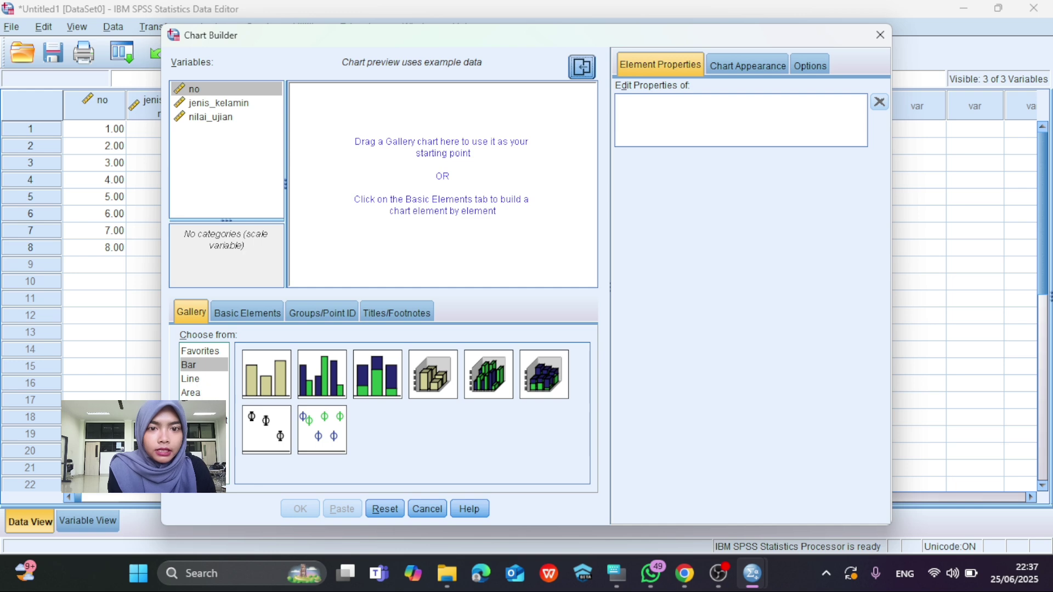
pyautogui.click(202, 434)
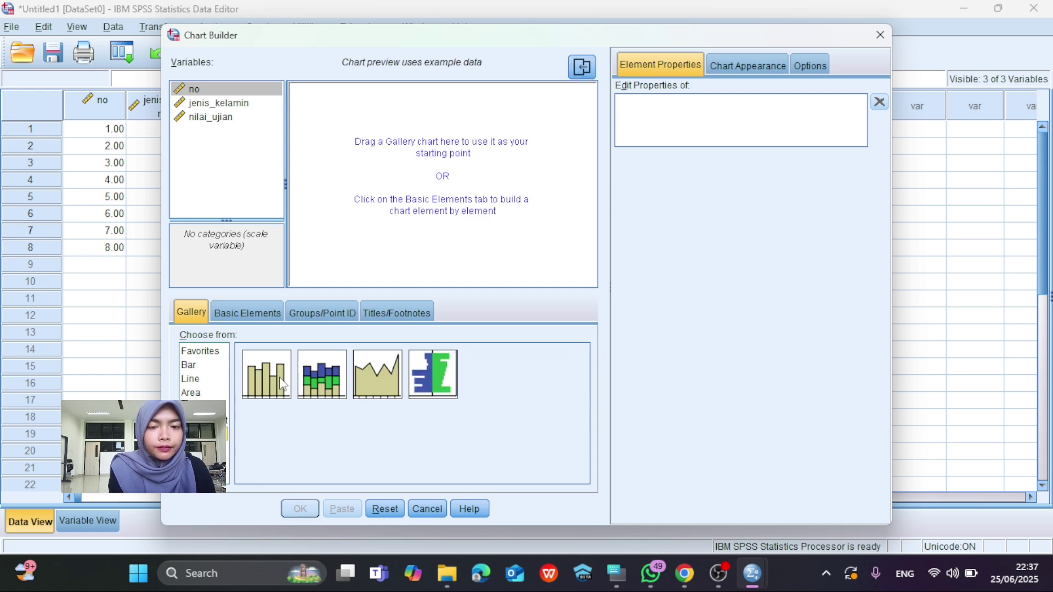
pyautogui.moveTo(261, 370); pyautogui.dragTo(421, 180)
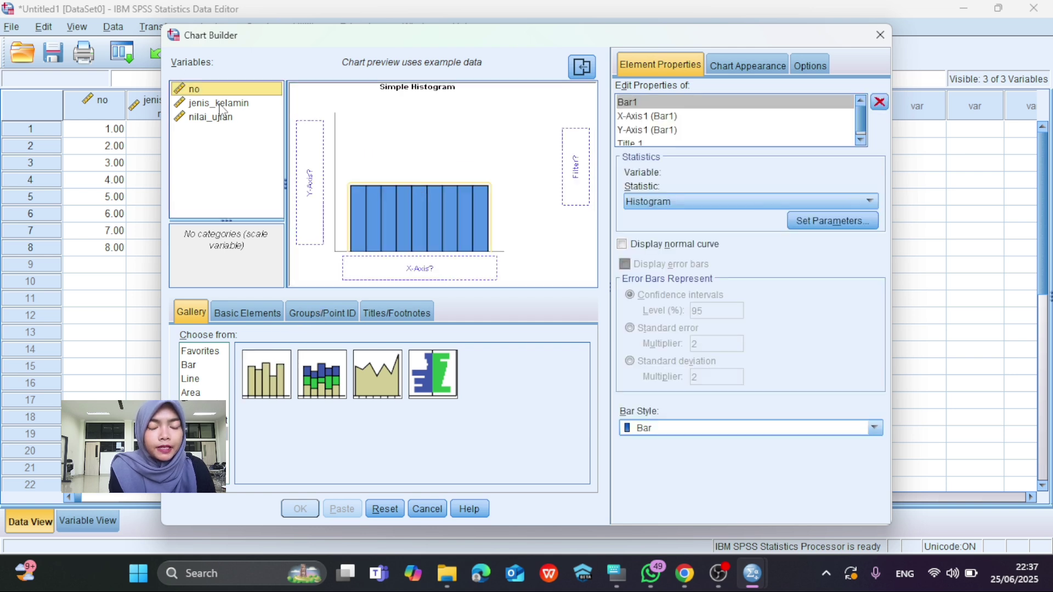
pyautogui.moveTo(220, 109); pyautogui.dragTo(404, 262)
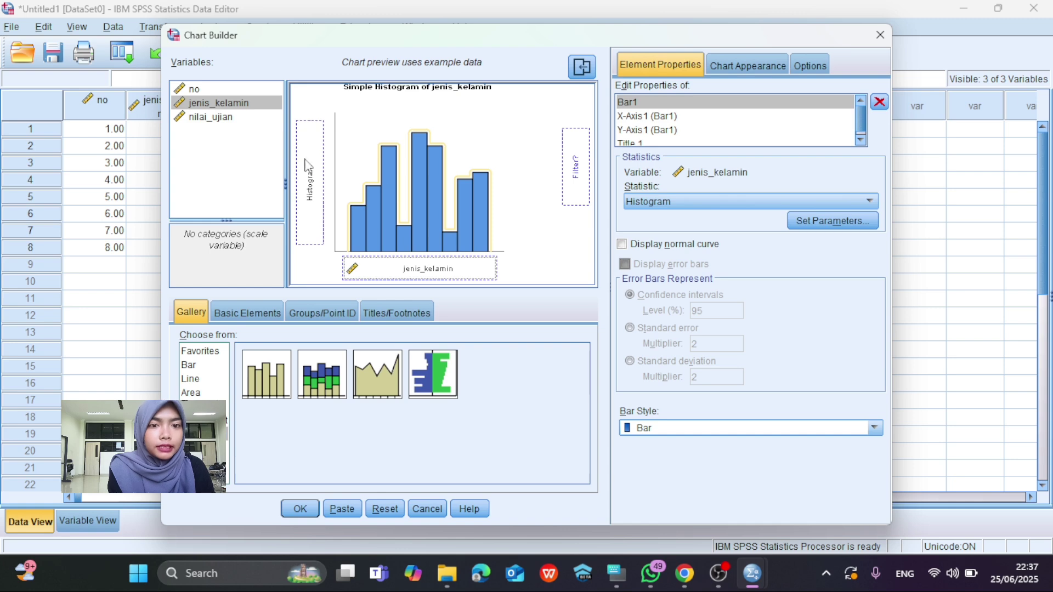
pyautogui.moveTo(236, 118); pyautogui.dragTo(413, 269)
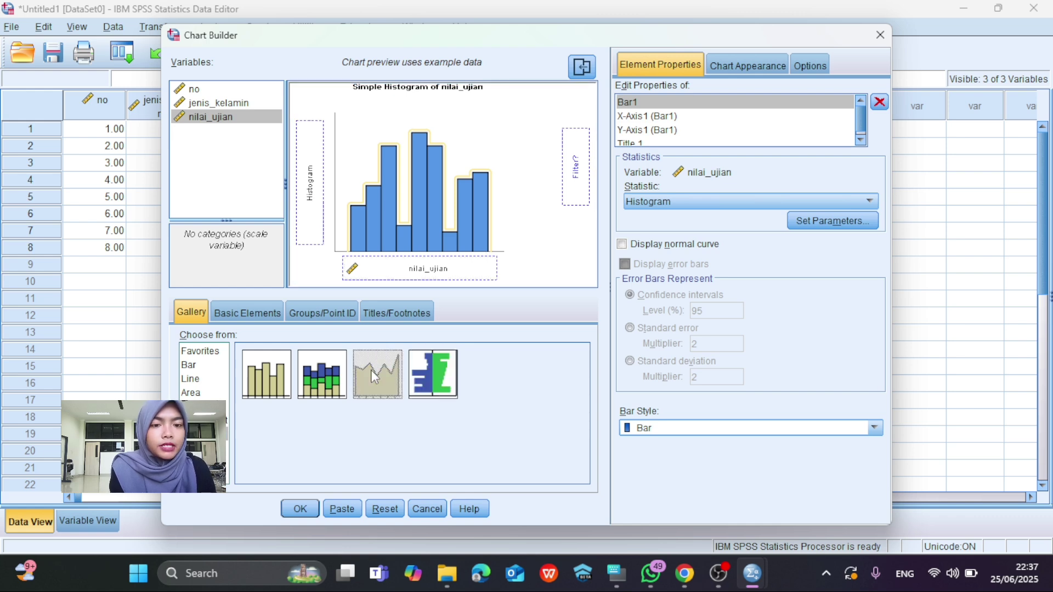
# Preview nilai_ujian as a frequency polygon and as a stacked histogram, and close Chart Builder without creating a chart.
pyautogui.moveTo(335, 378); pyautogui.dragTo(418, 210)
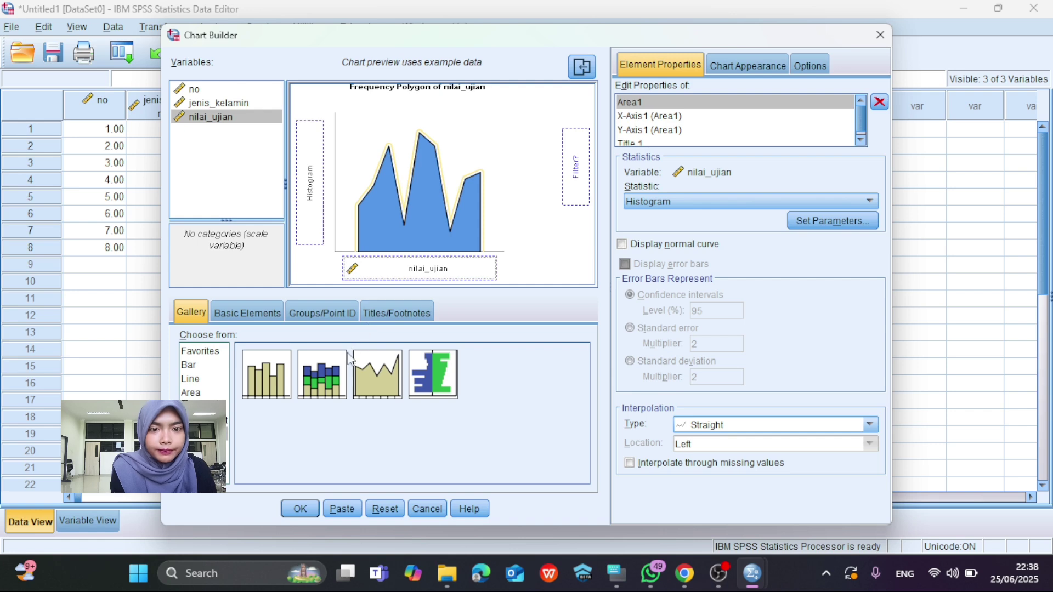
pyautogui.moveTo(329, 374); pyautogui.dragTo(458, 155)
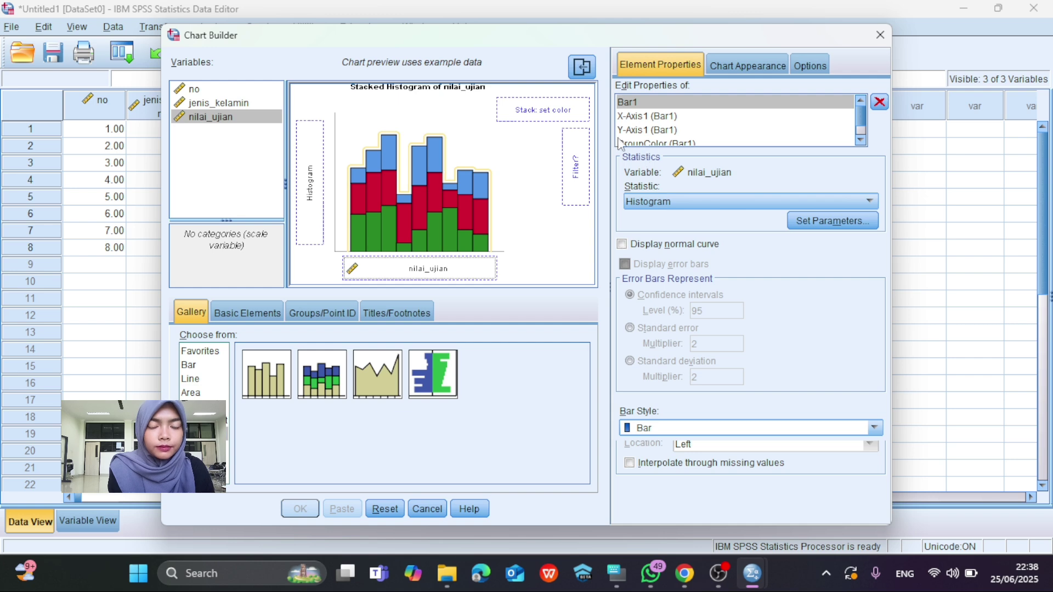
pyautogui.click(887, 41)
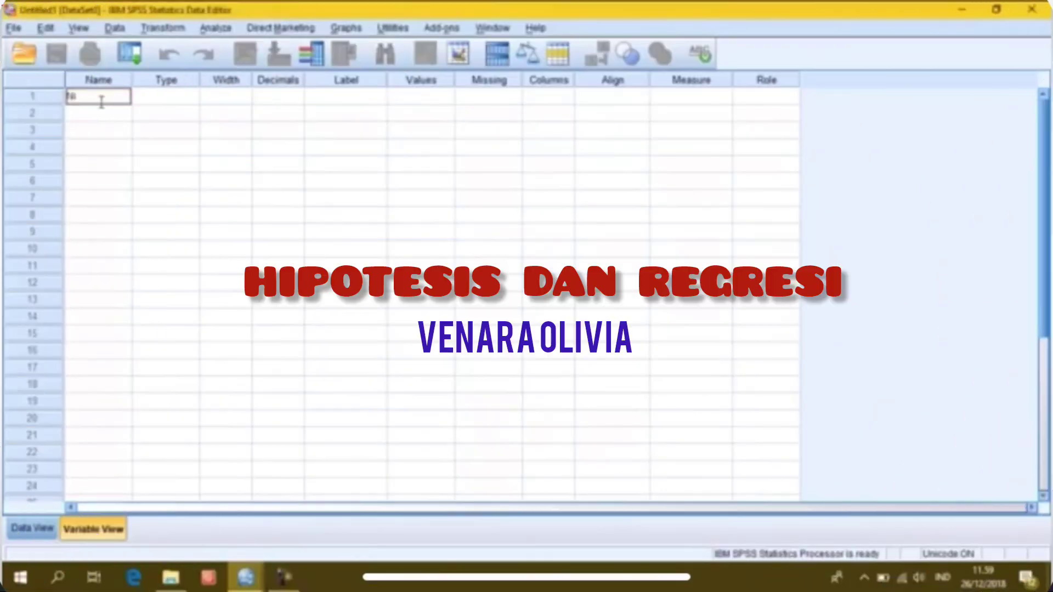
# Name the first variable Nilai, keeping its numeric type and two decimals.
pyautogui.write('lai')
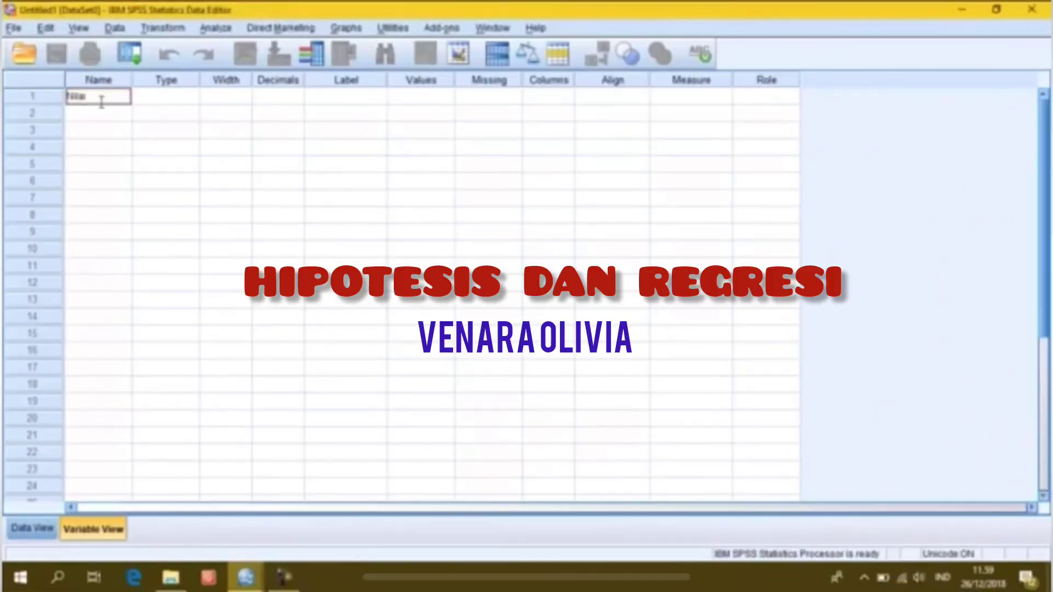
pyautogui.click(187, 98)
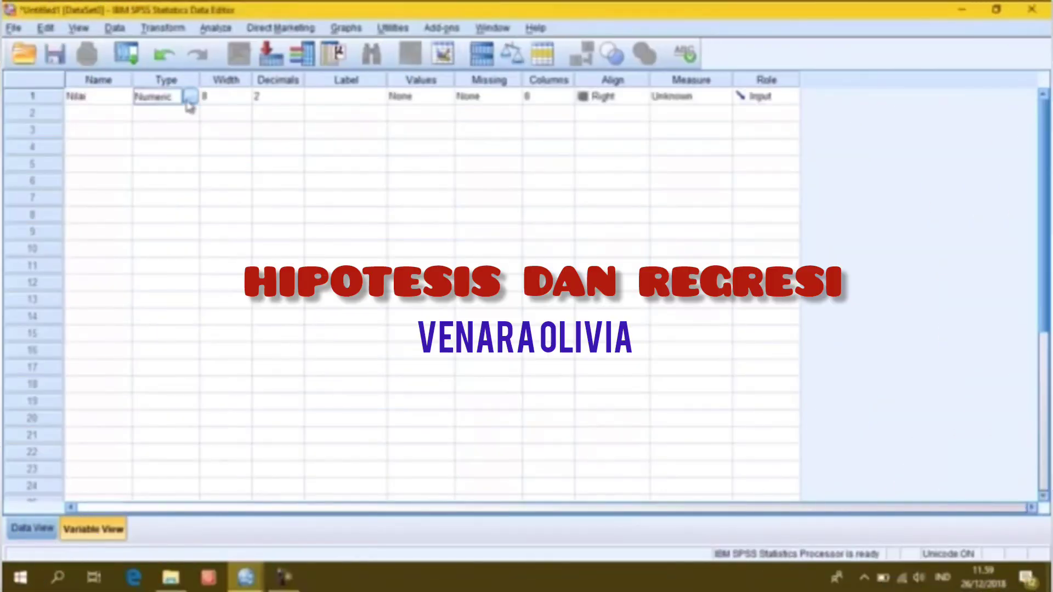
pyautogui.click(283, 96)
# Add a second variable named Kelompok and set its decimals to 0.
pyautogui.click(109, 113)
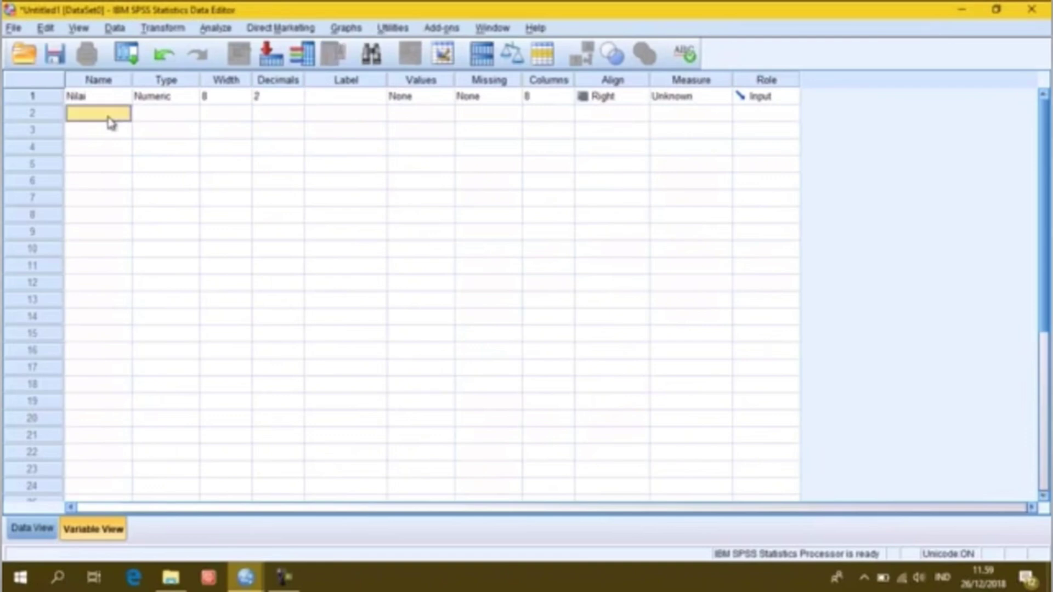
pyautogui.write('Kelomp')
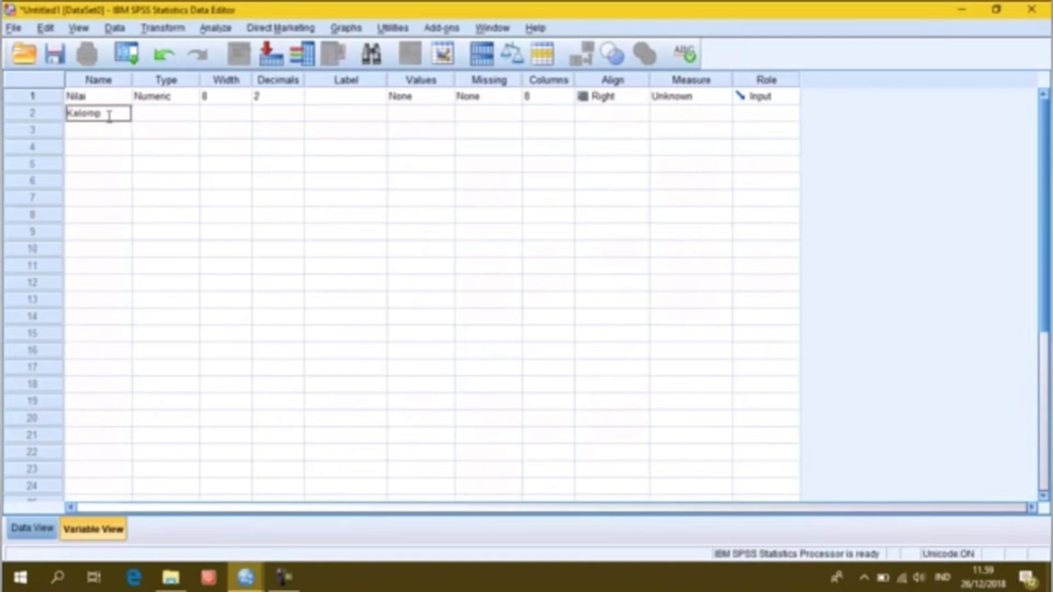
pyautogui.write('ok')
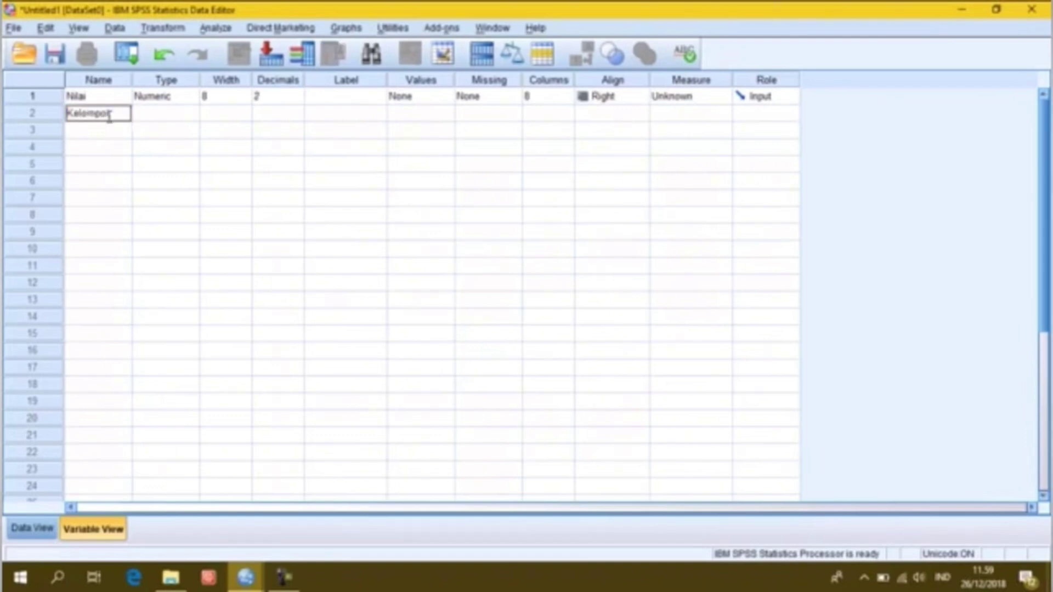
pyautogui.click(236, 111)
pyautogui.click(300, 116)
pyautogui.click(297, 116)
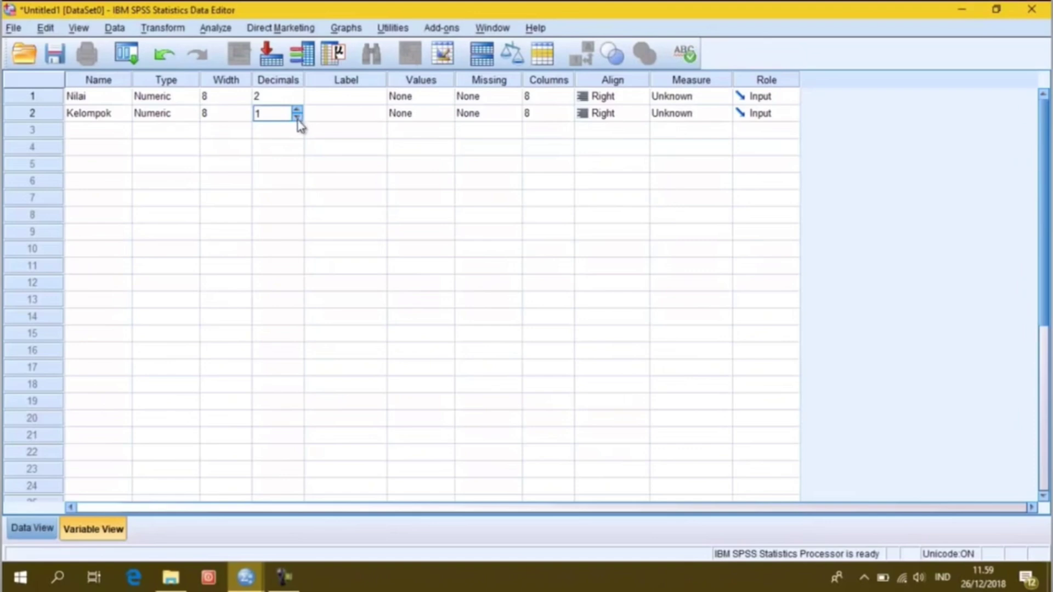
# Add a value label for Kelompok that assigns 1 to "Kelompok A".
pyautogui.click(446, 117)
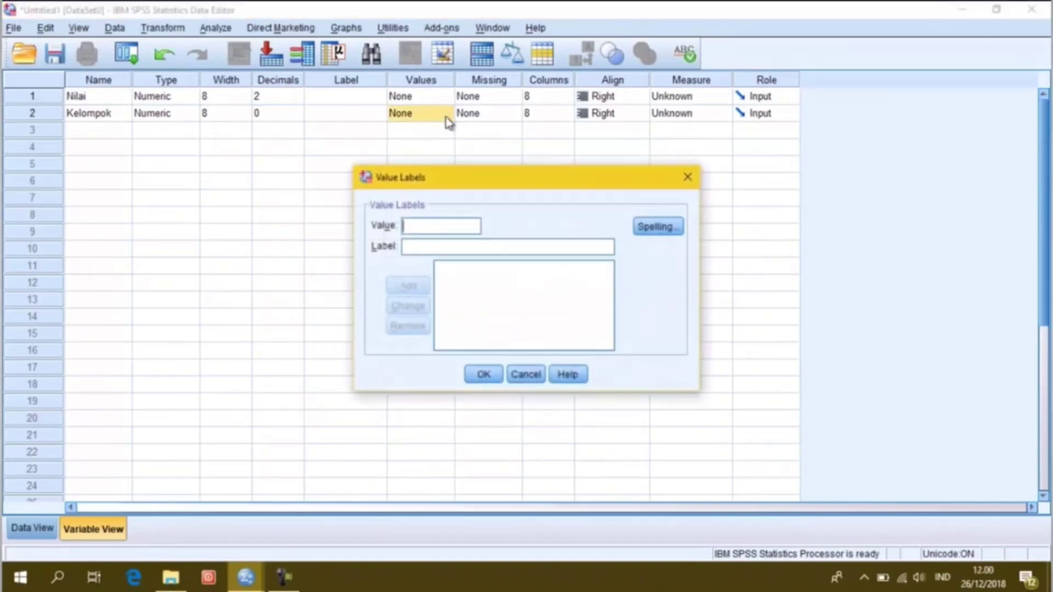
pyautogui.write('1')
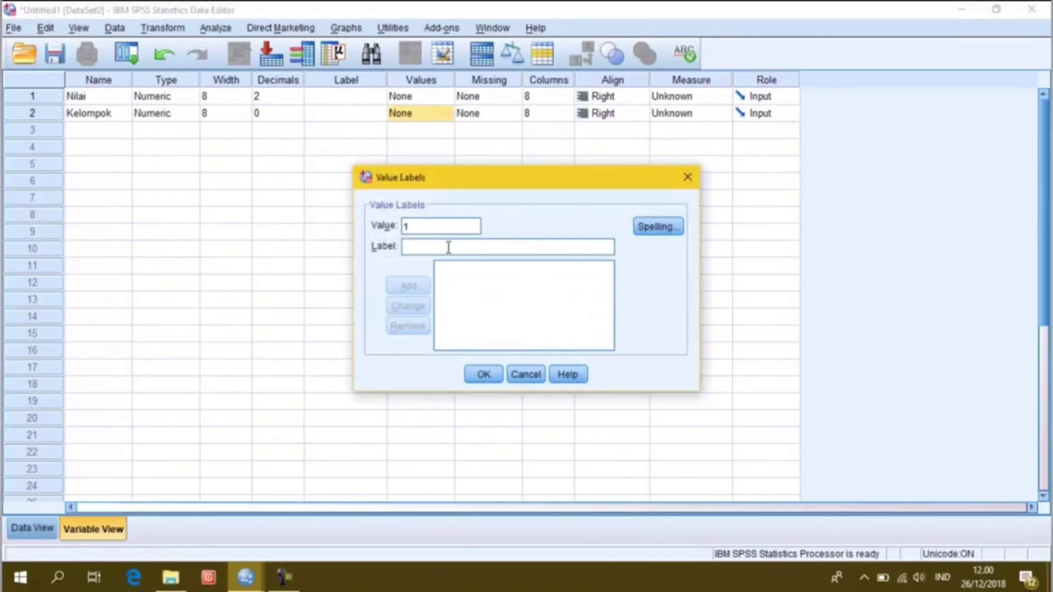
pyautogui.click(449, 247)
pyautogui.write('Kelom')
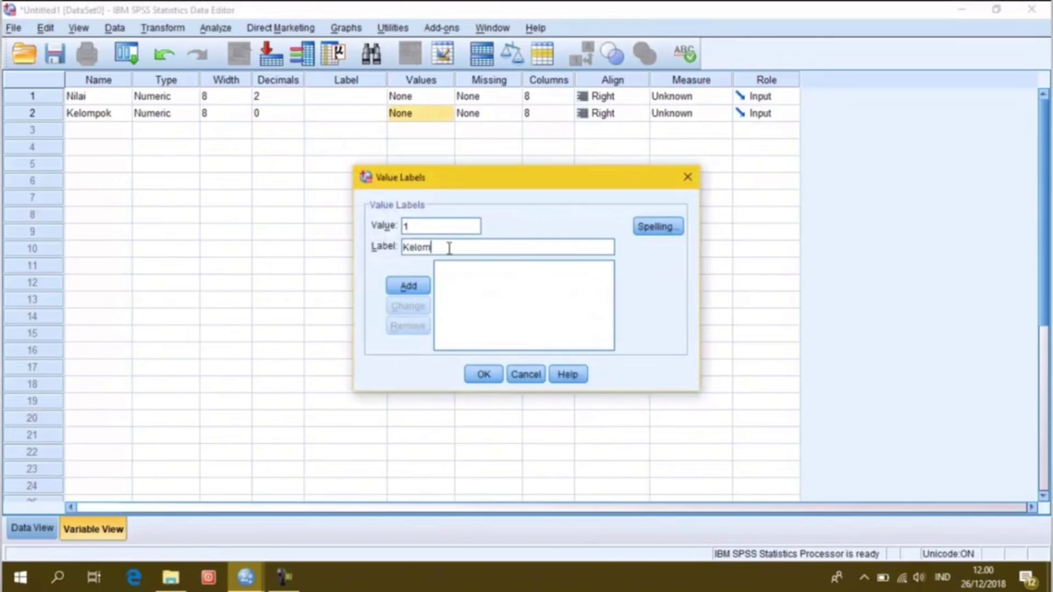
pyautogui.write('pok A')
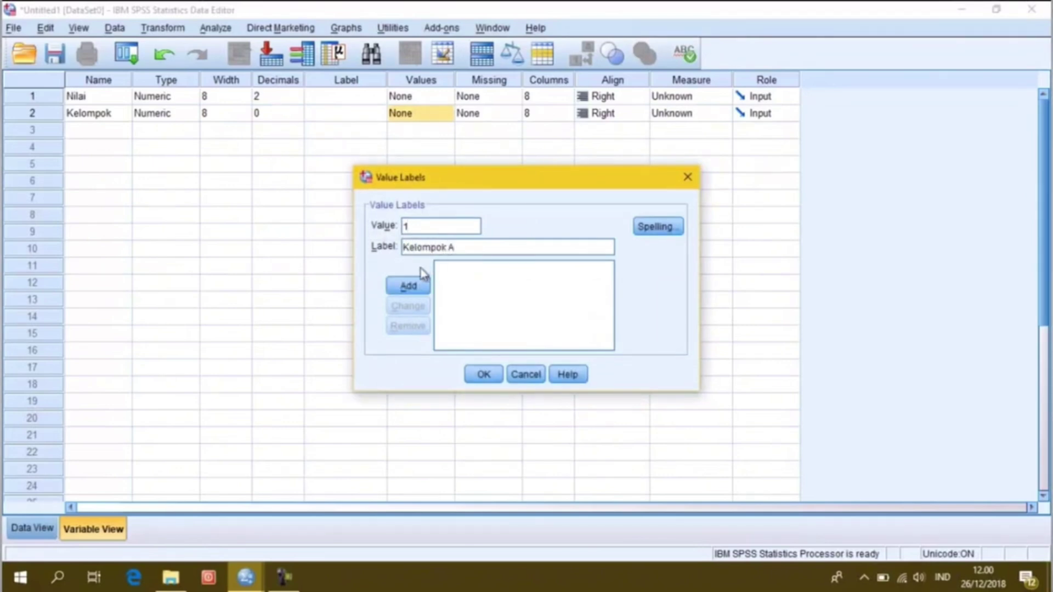
pyautogui.click(408, 286)
# Add a second Kelompok value label that assigns 2 to "Kelompok B" and confirm the value labels.
pyautogui.click(440, 229)
pyautogui.write('2')
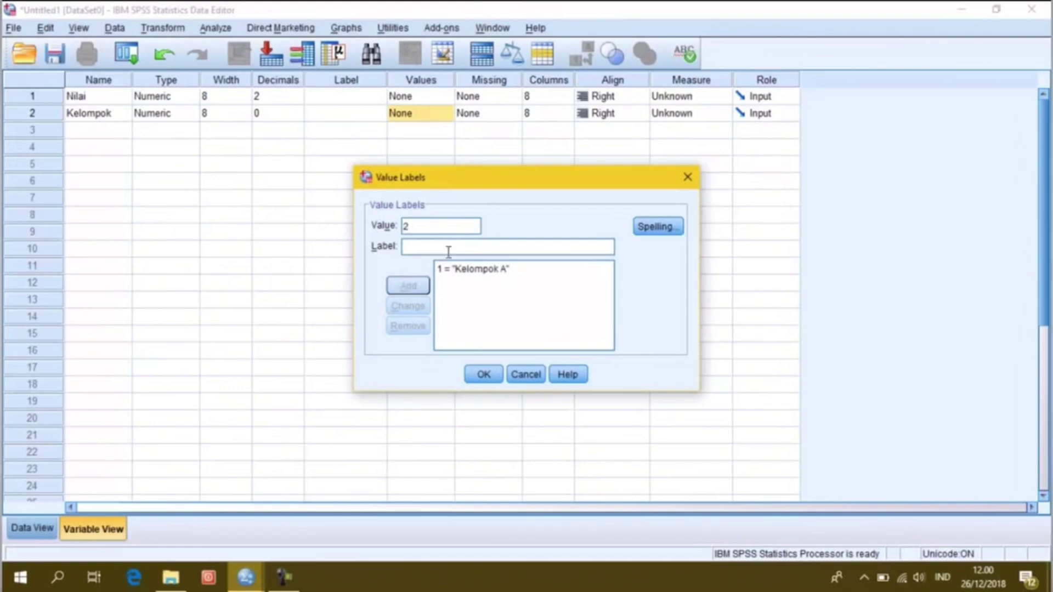
pyautogui.write('KKelompok')
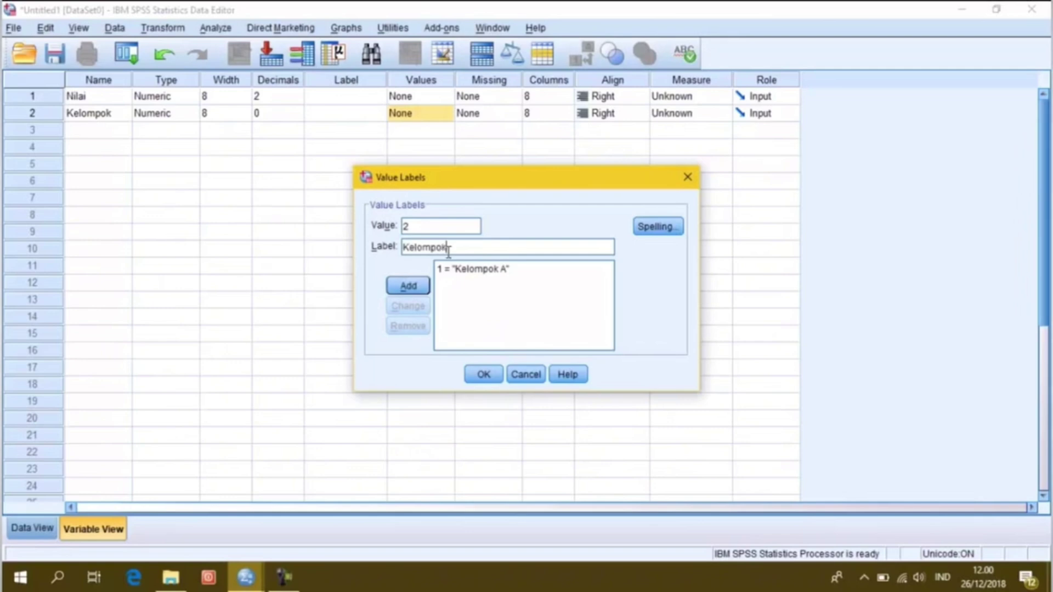
pyautogui.write(' B')
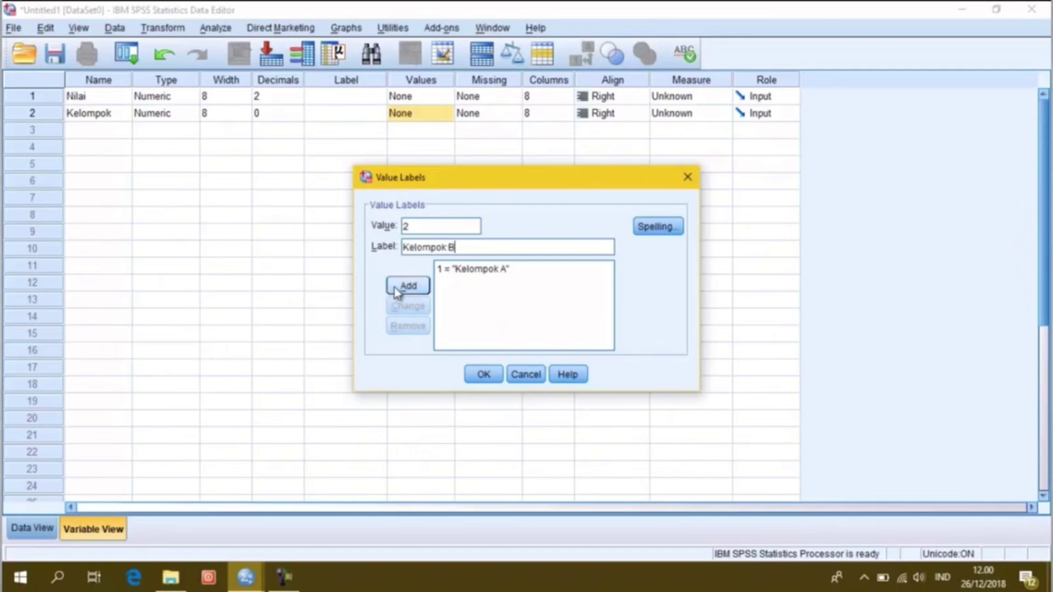
pyautogui.click(394, 287)
pyautogui.click(483, 373)
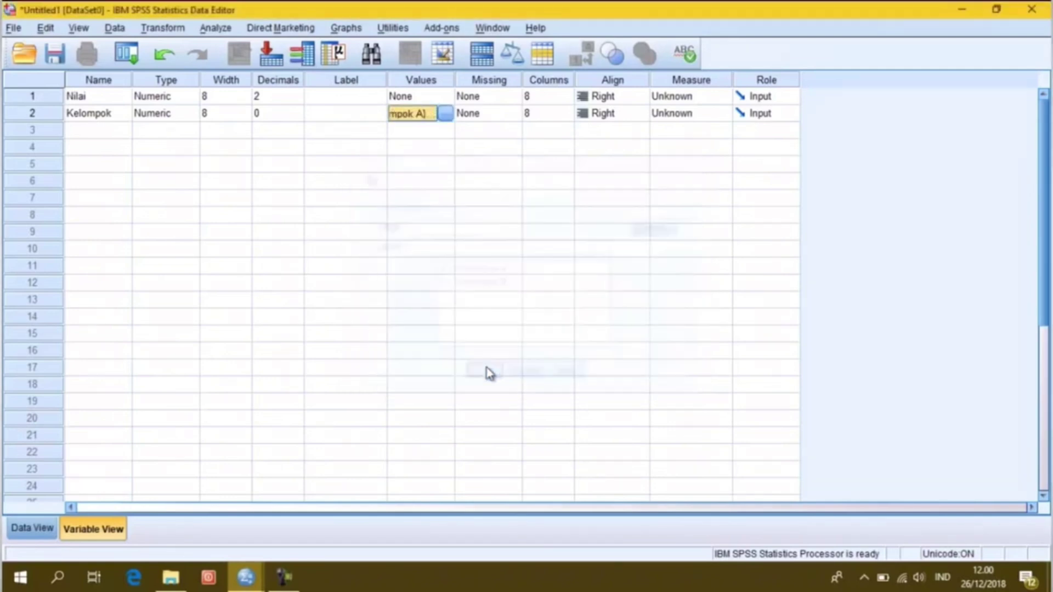
# Set the measurement level of both Nilai and Kelompok to Nominal.
pyautogui.click(724, 98)
pyautogui.click(714, 143)
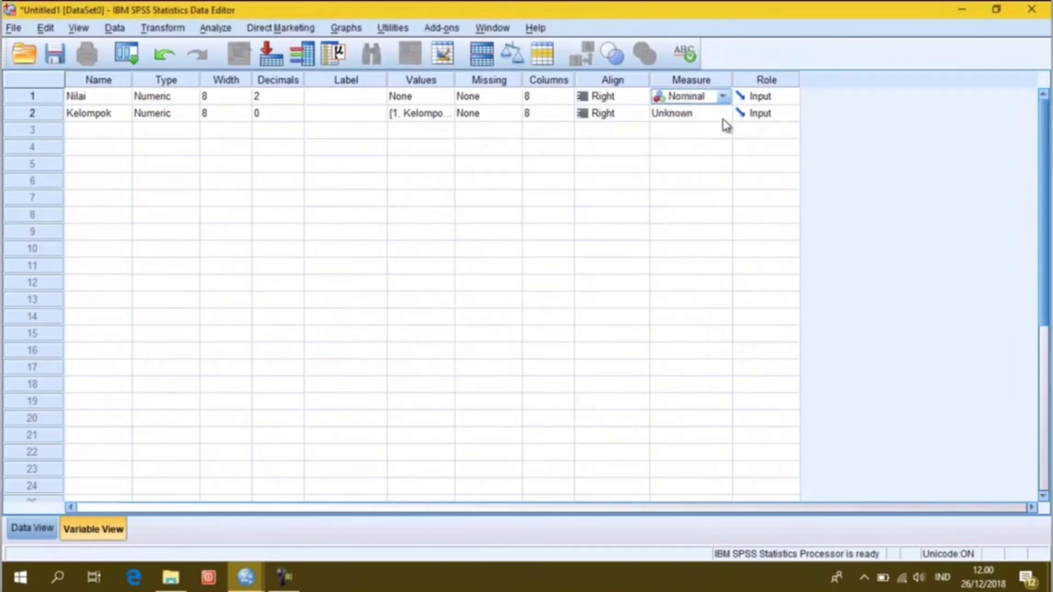
pyautogui.click(723, 113)
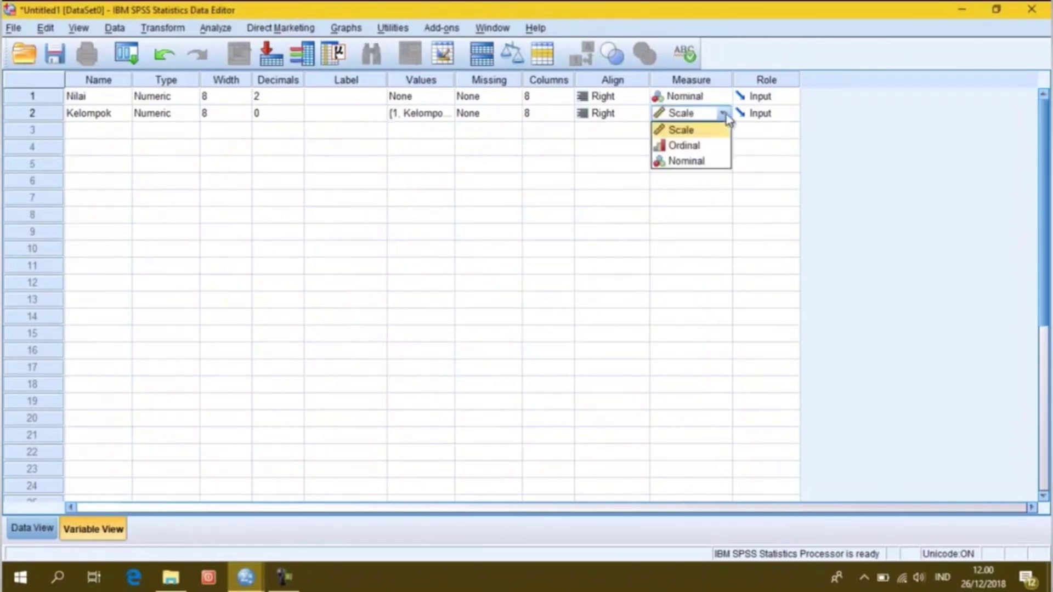
pyautogui.click(722, 163)
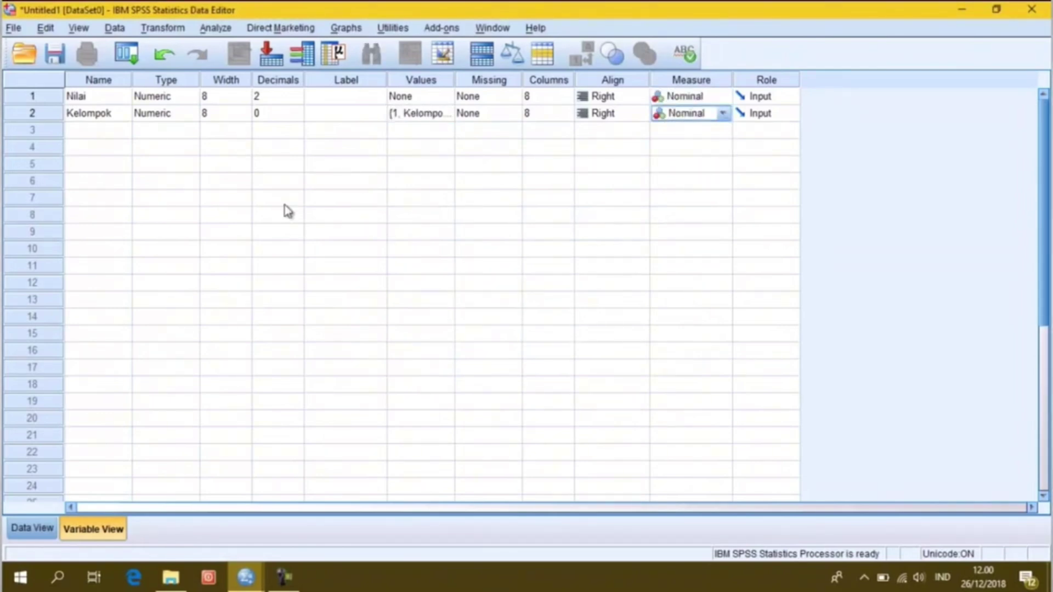
# In the data sheet, enter the Nilai scores 77,70; 80,30; 73,20 and 76,80 in rows 1 to 4.
pyautogui.click(48, 532)
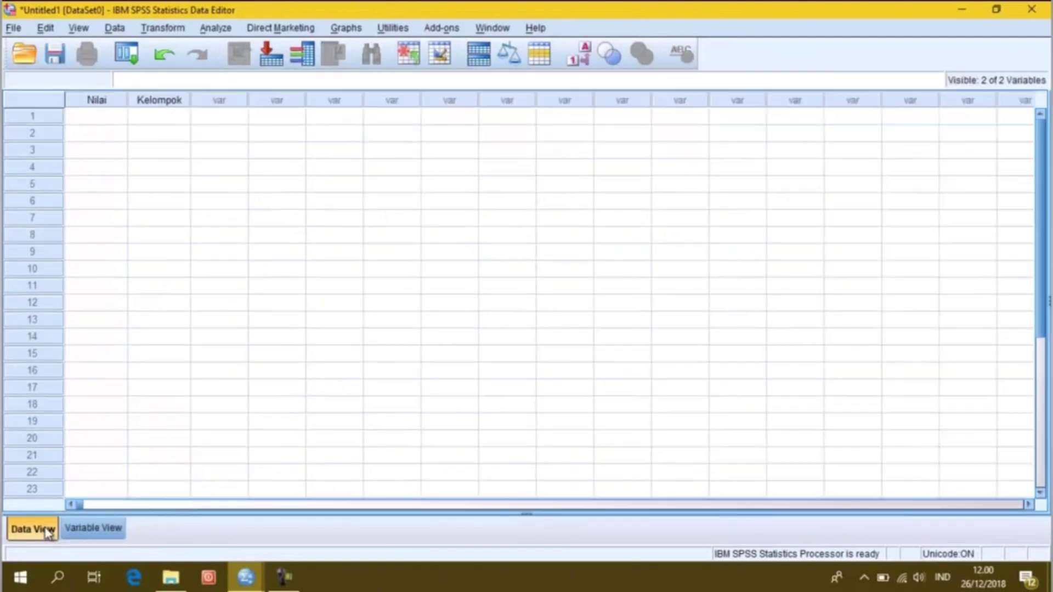
pyautogui.click(107, 119)
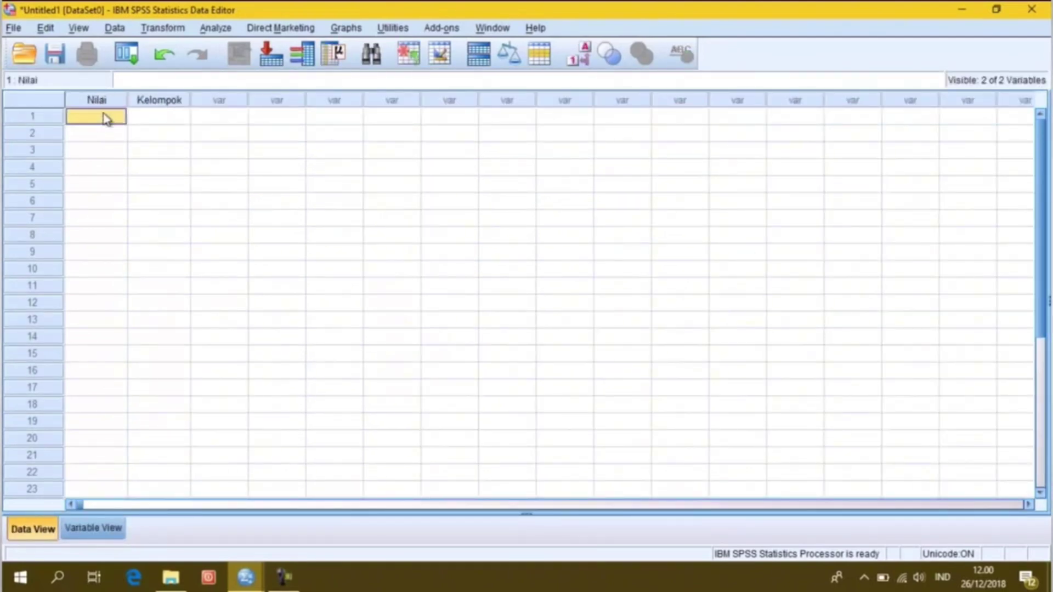
pyautogui.write('77')
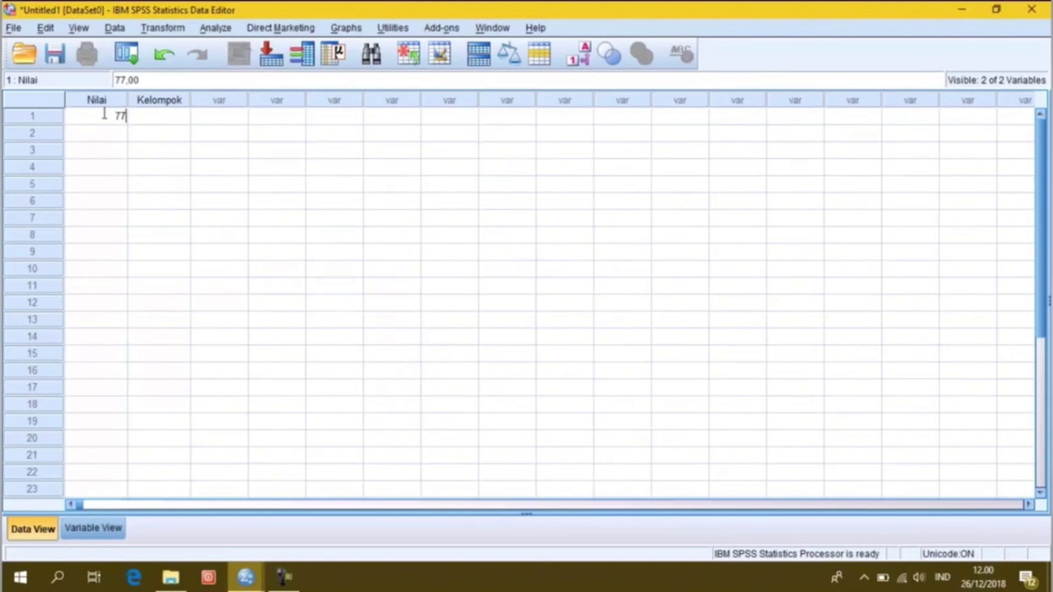
pyautogui.write(',7')
pyautogui.press('Return')
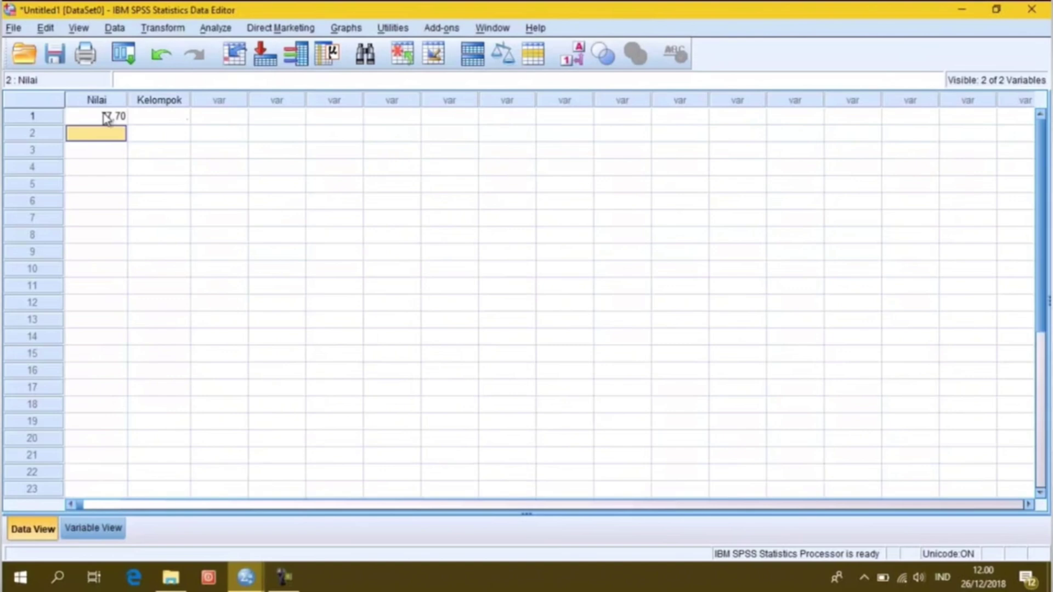
pyautogui.write('80,30')
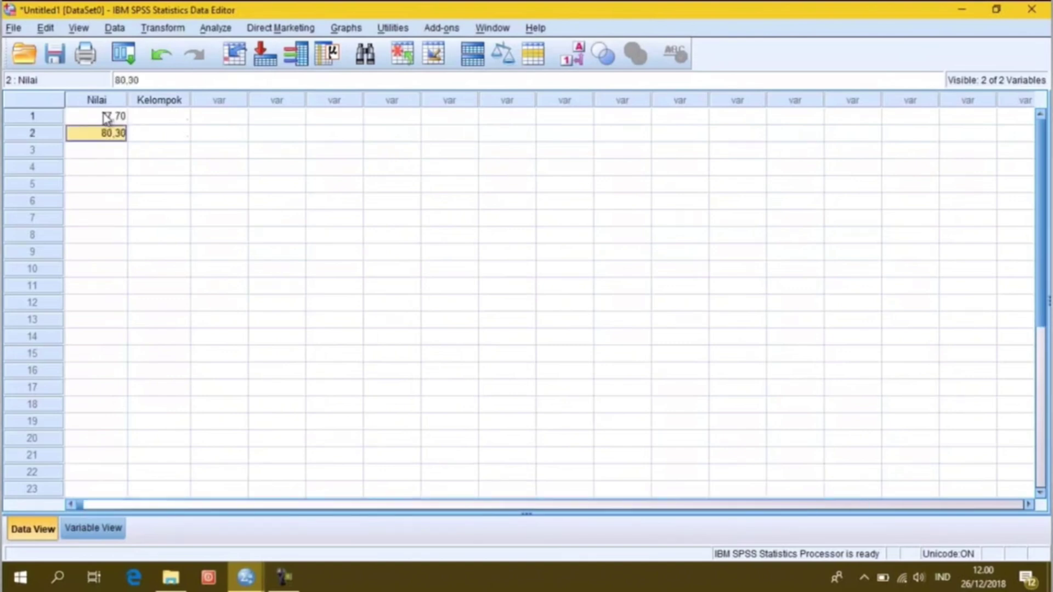
pyautogui.press('Return')
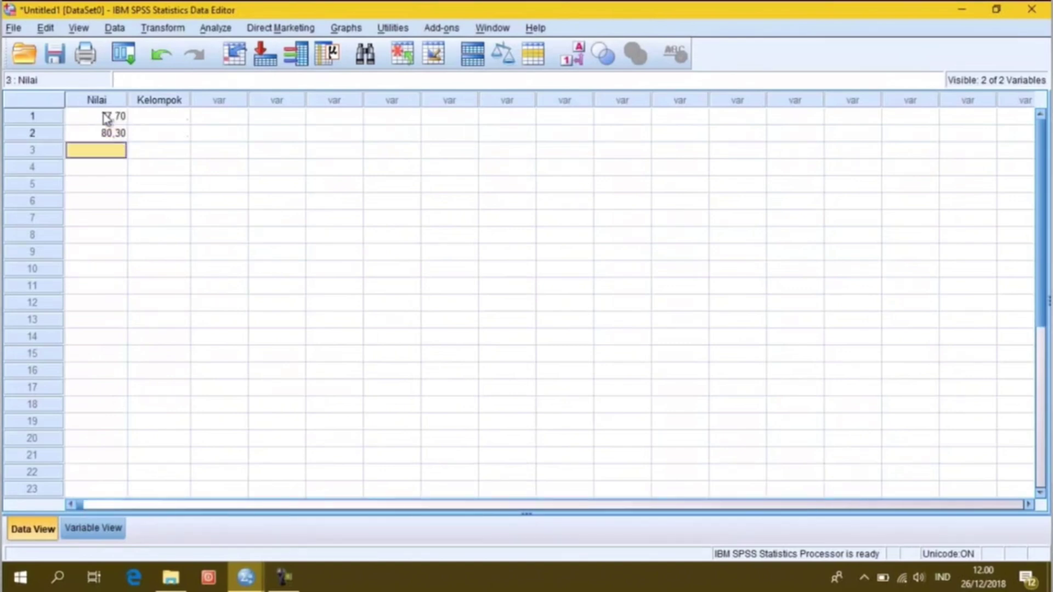
pyautogui.write('73')
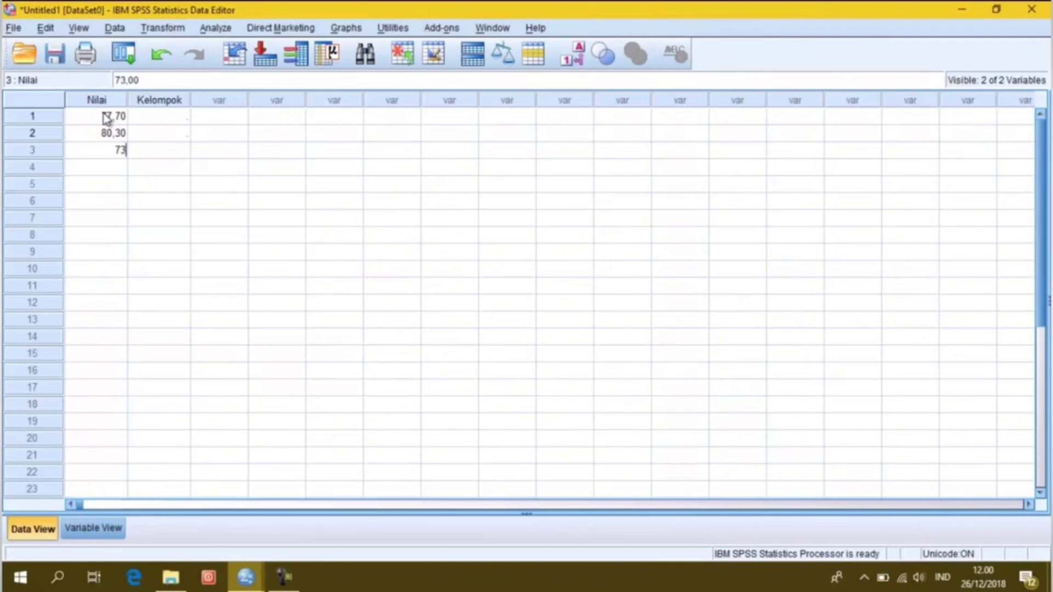
pyautogui.write(',20')
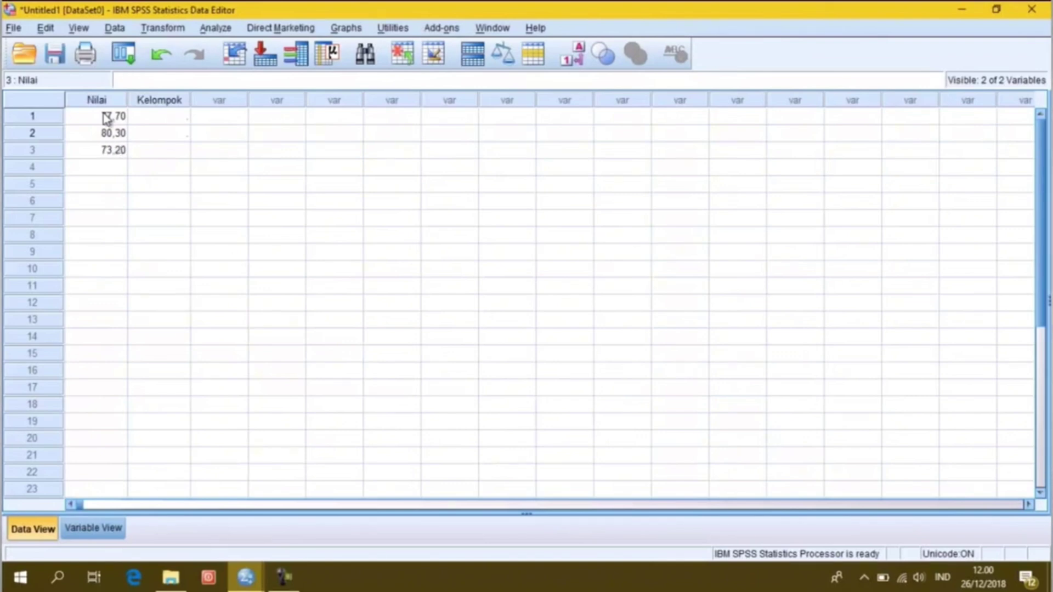
pyautogui.press('Return')
pyautogui.write('76,80')
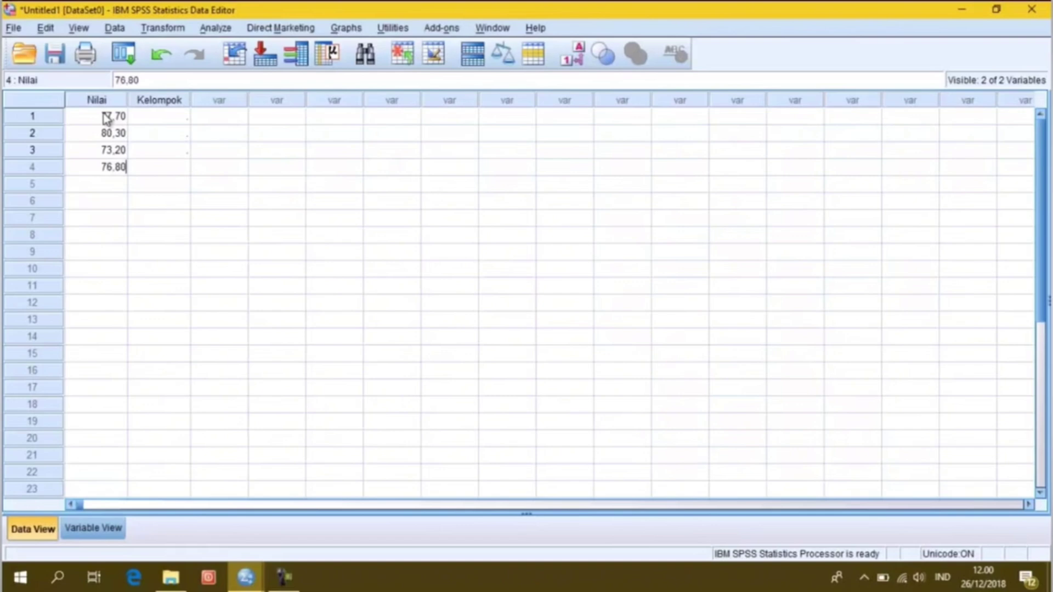
pyautogui.press('Return')
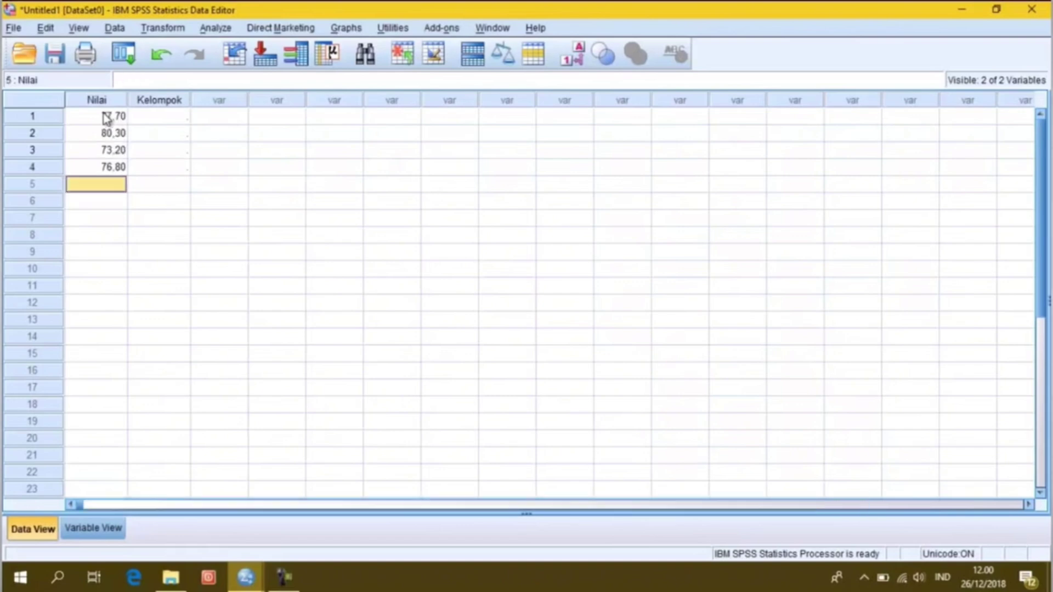
# Enter the Nilai scores 90,10; 68,80; 86,20 and 80,00 in rows 5 to 8.
pyautogui.write('90,1')
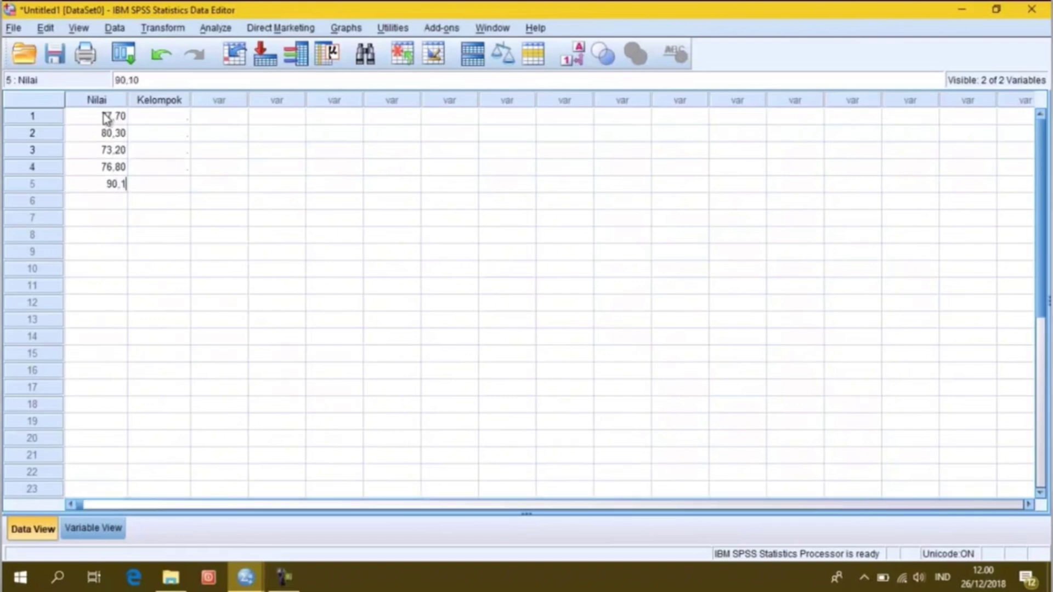
pyautogui.write('0')
pyautogui.press('Return')
pyautogui.write('6')
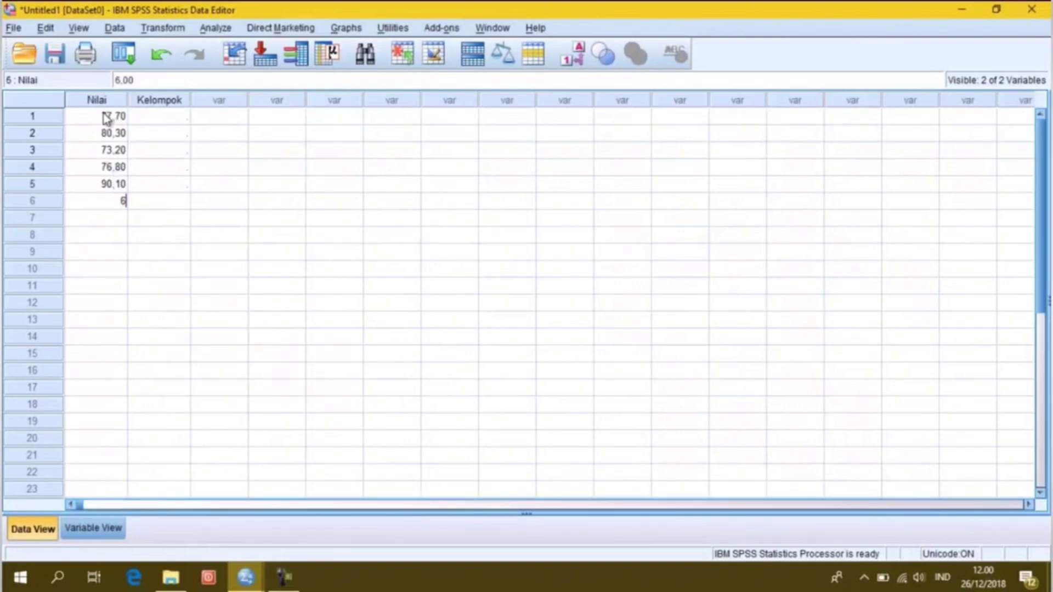
pyautogui.write('8,')
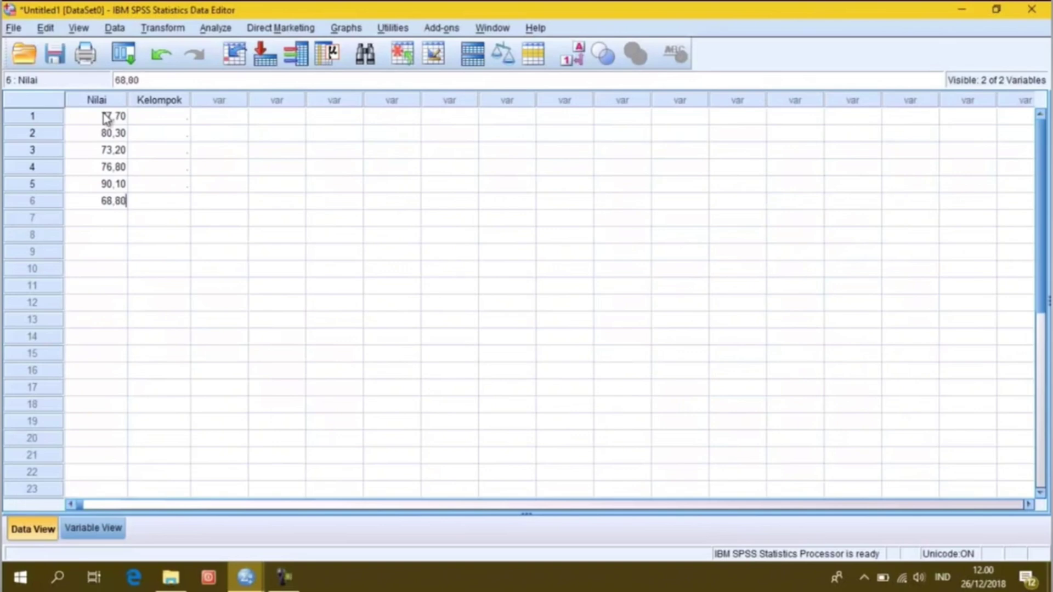
pyautogui.write('80')
pyautogui.press('Return')
pyautogui.write('8')
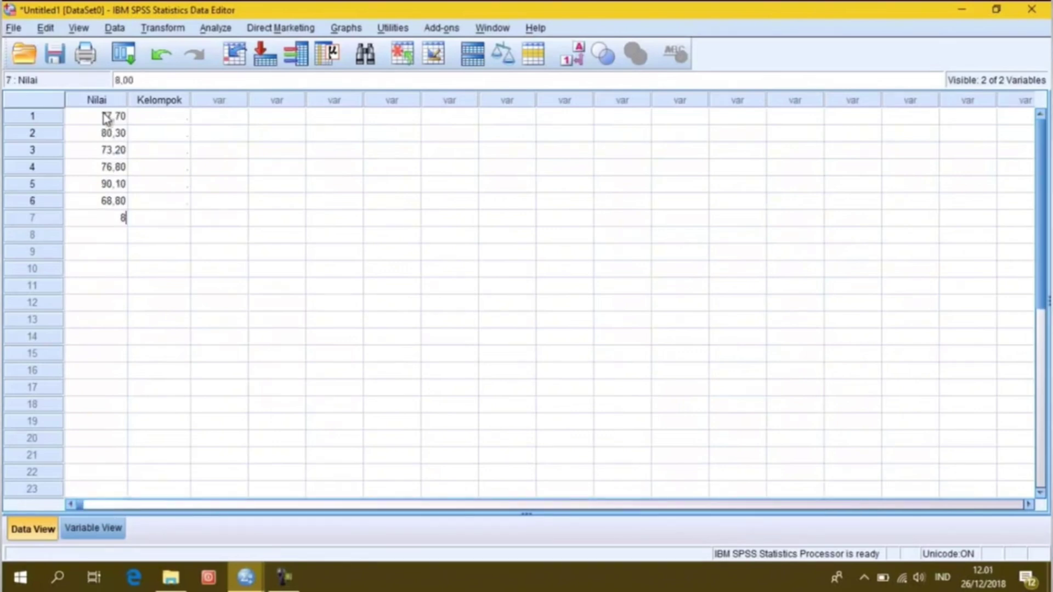
pyautogui.write('6,20')
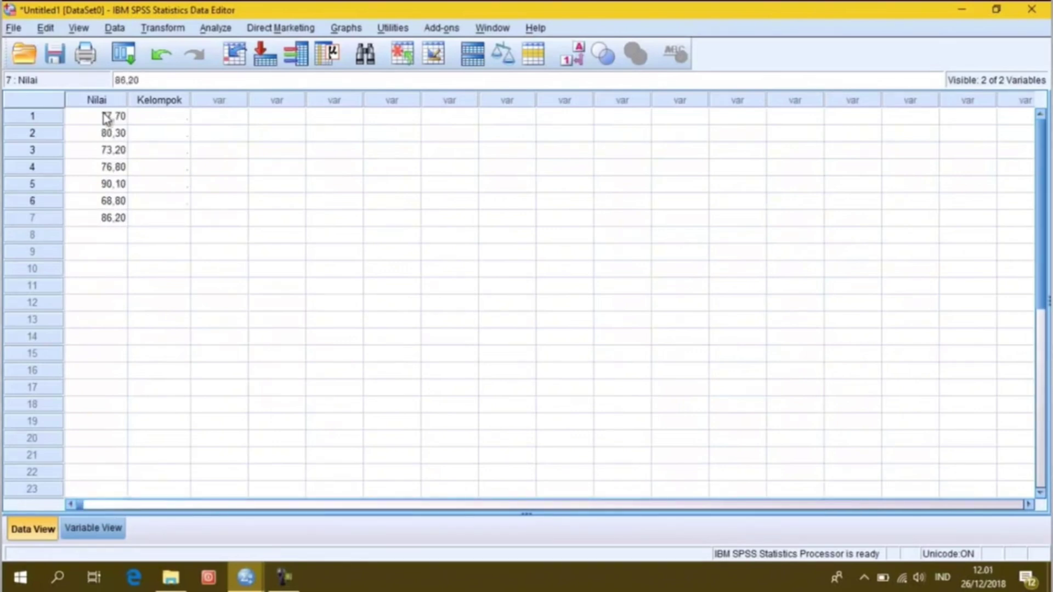
pyautogui.press('Return')
pyautogui.write('80,00')
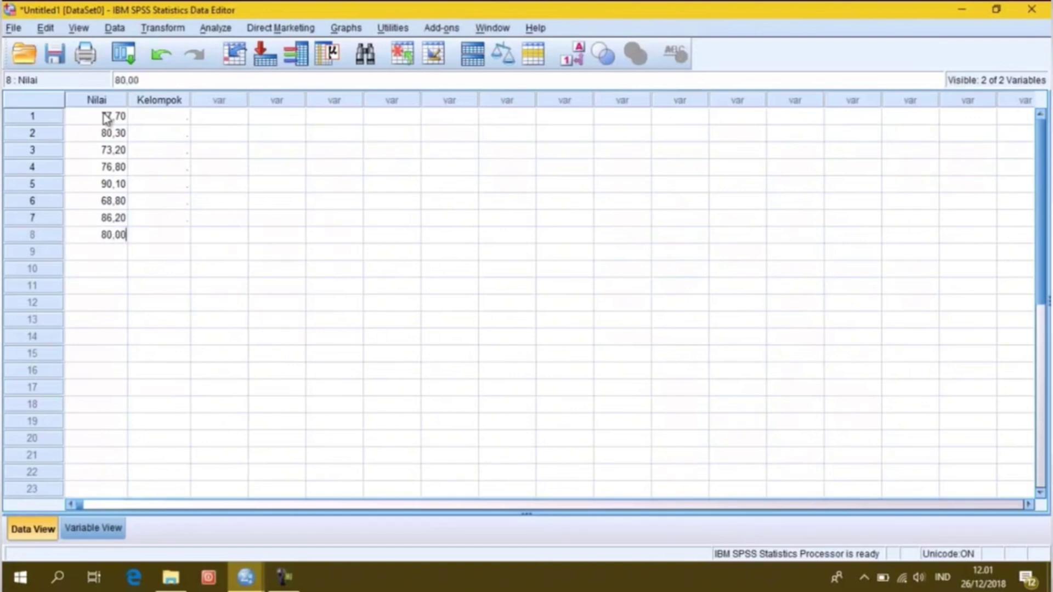
pyautogui.press('Return')
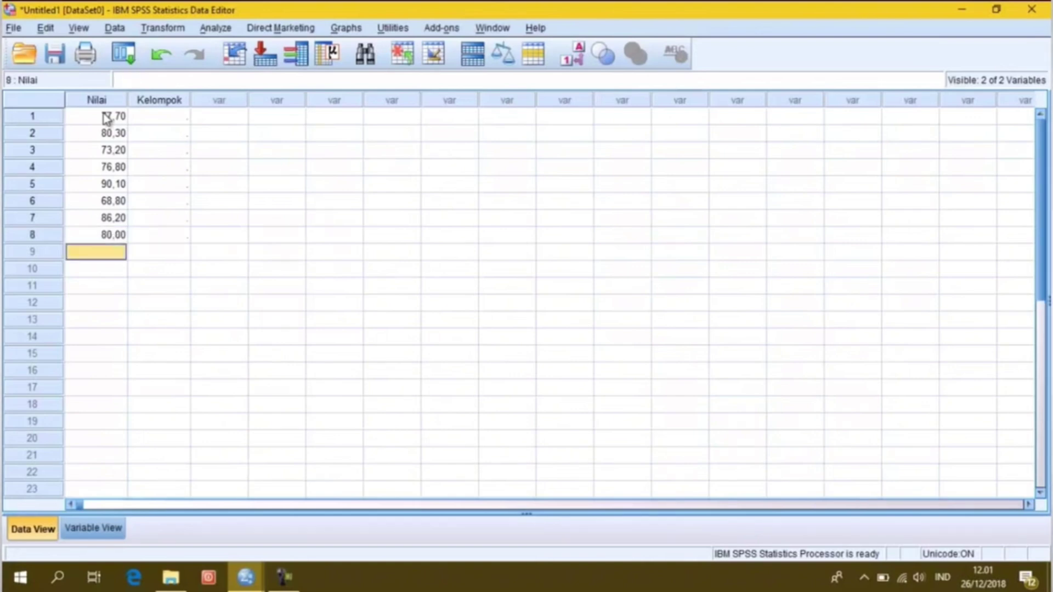
# Enter the Nilai scores 93,40; 91,30 and 85,30 in rows 9 to 11.
pyautogui.write('93')
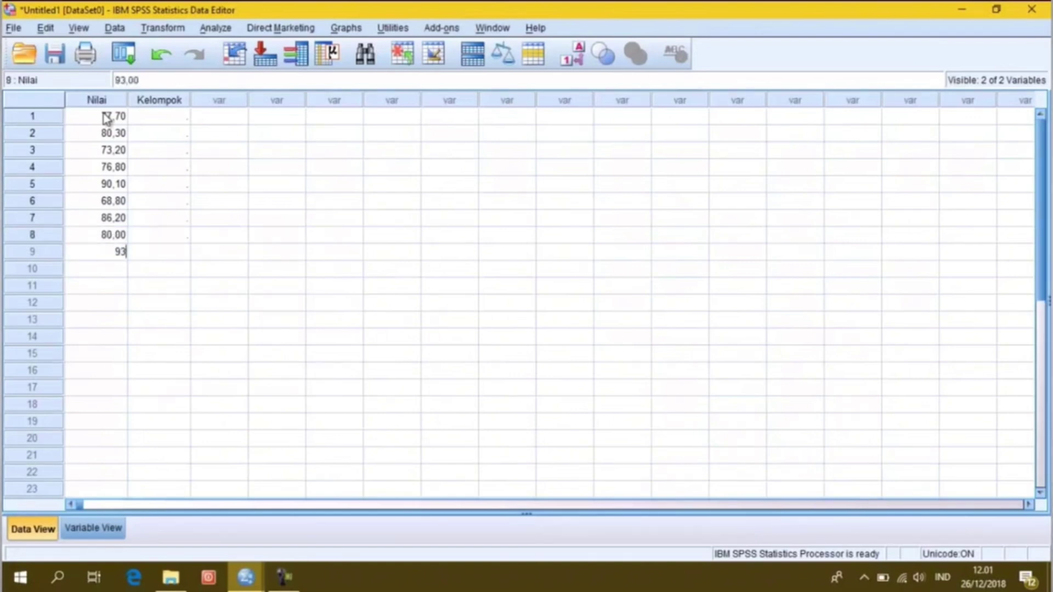
pyautogui.write(',40')
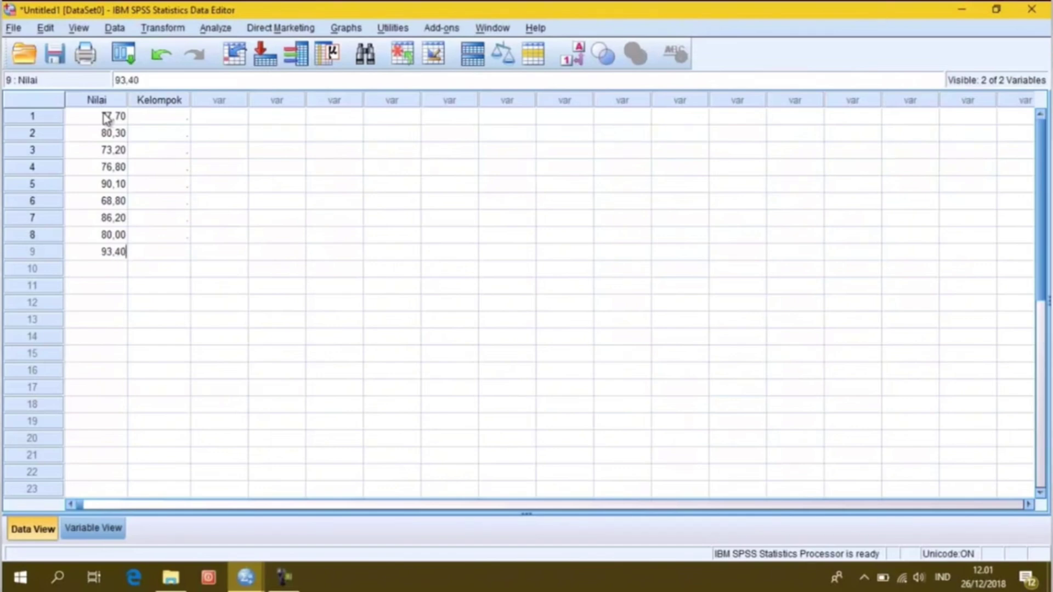
pyautogui.press('Return')
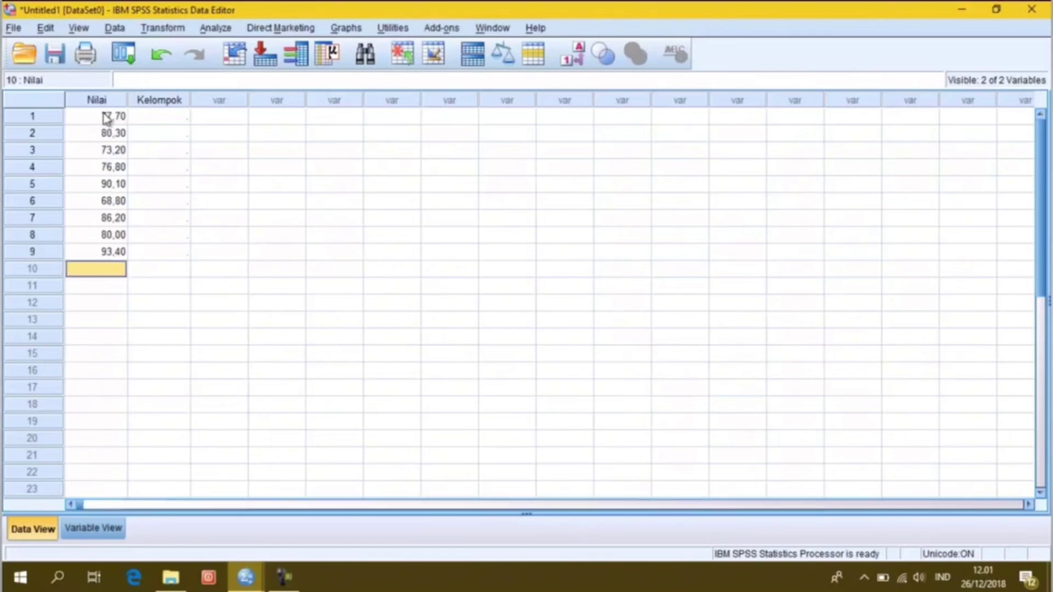
pyautogui.write('91,')
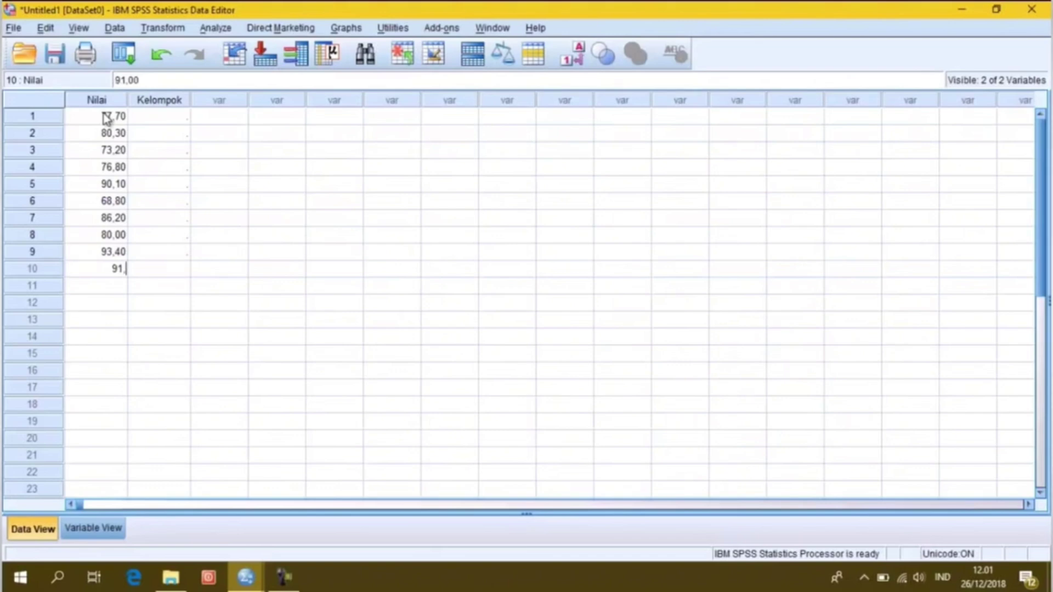
pyautogui.write('30')
pyautogui.press('Return')
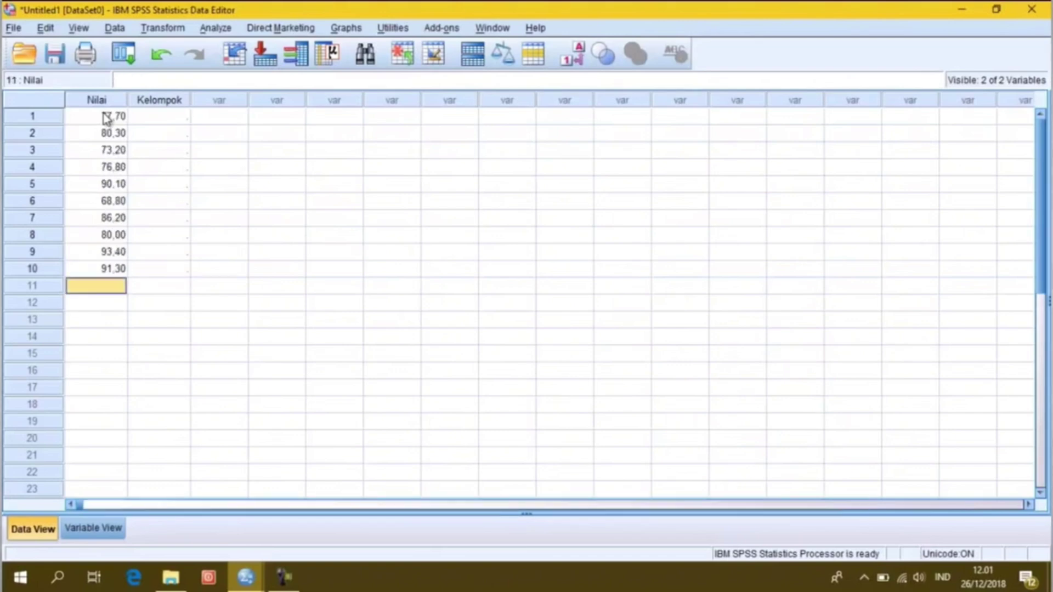
pyautogui.write('85,30')
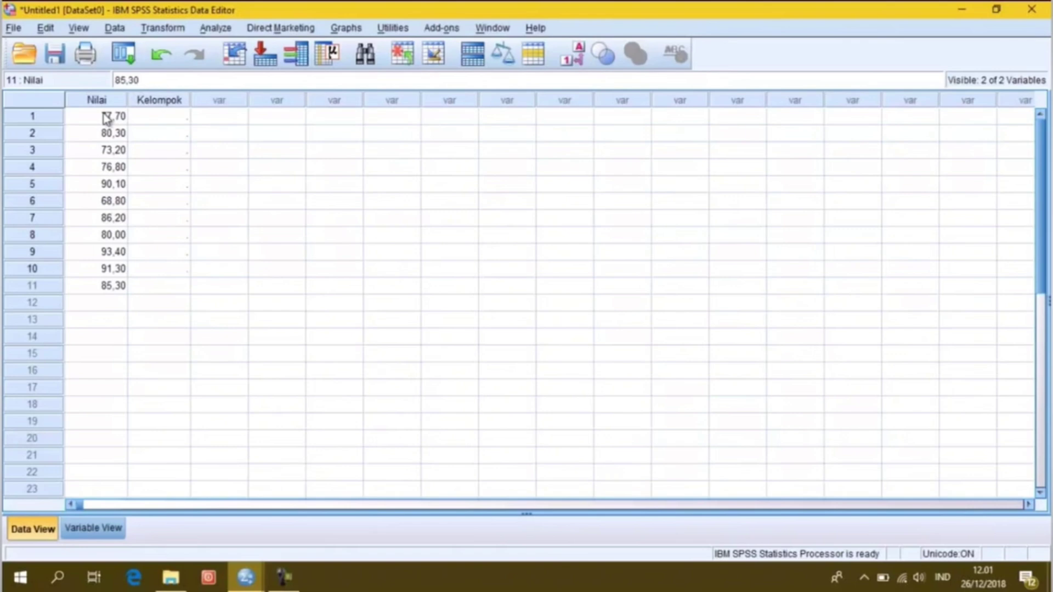
pyautogui.press('Return')
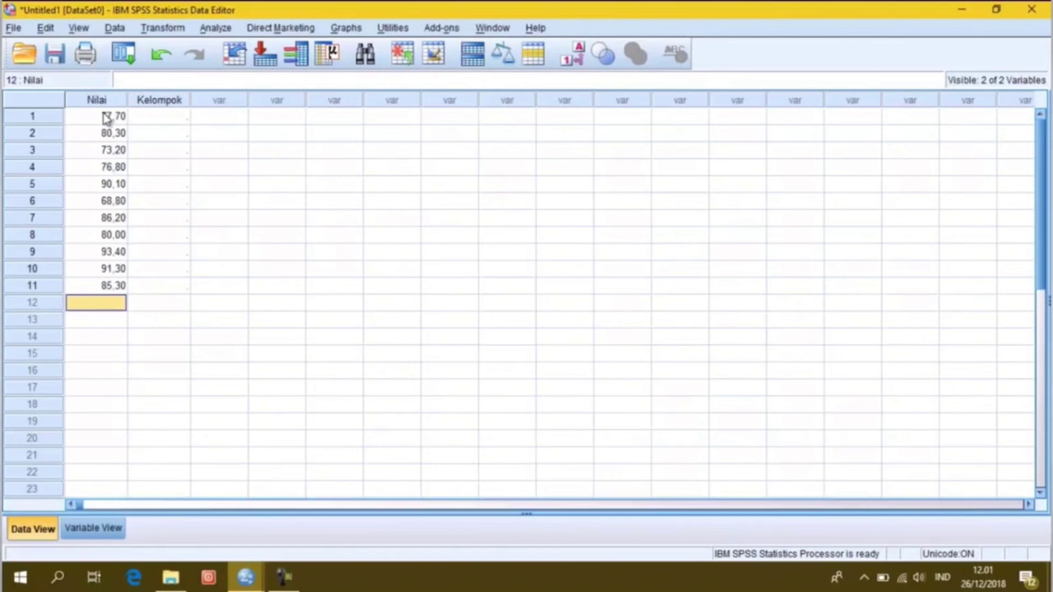
# Fill the Kelompok column with 1 in rows 1 to 6.
pyautogui.press('Right')
pyautogui.press('Up')
pyautogui.press('Up')
pyautogui.press('Up')
pyautogui.press('Up')
pyautogui.press('Up')
pyautogui.press('Up')
pyautogui.press('Up')
pyautogui.press('Up')
pyautogui.press('Up')
pyautogui.press('Up')
pyautogui.press('Up')
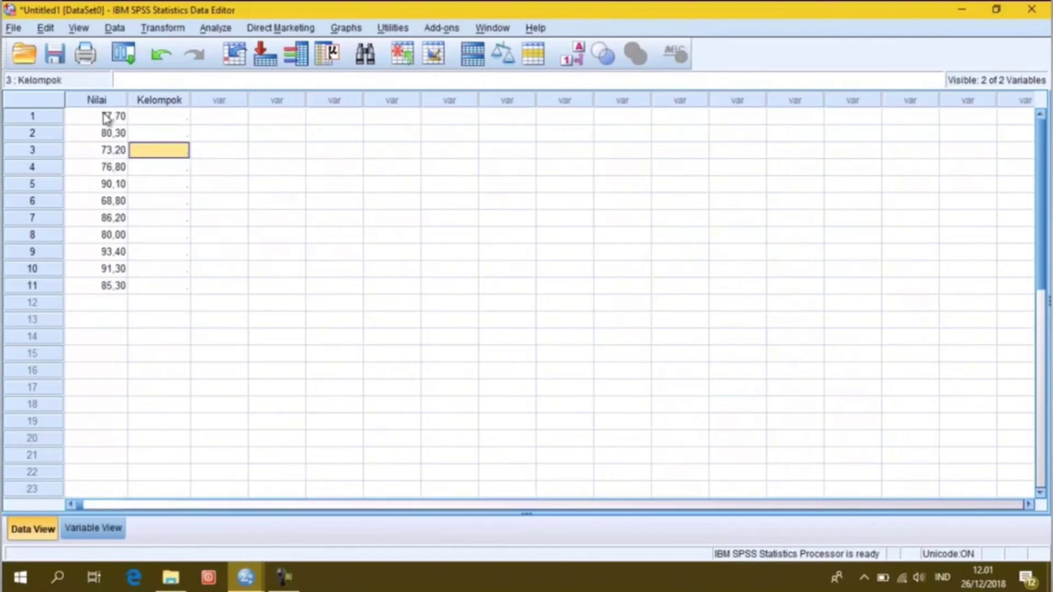
pyautogui.write('1')
pyautogui.press('Return')
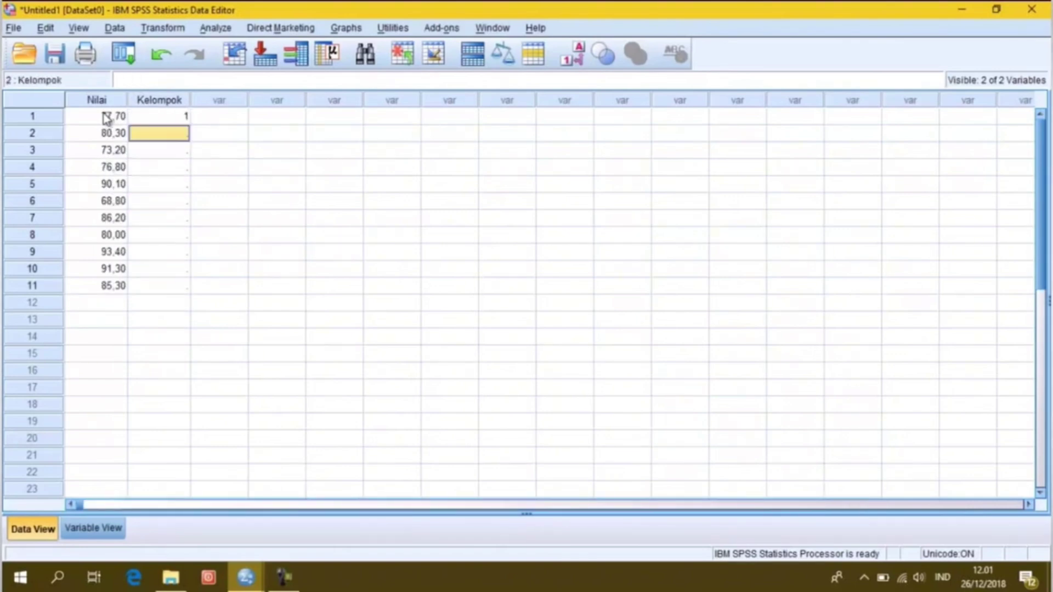
pyautogui.write('1')
pyautogui.press('Return')
pyautogui.write('1')
pyautogui.press('Return')
pyautogui.write('1')
pyautogui.press('Return')
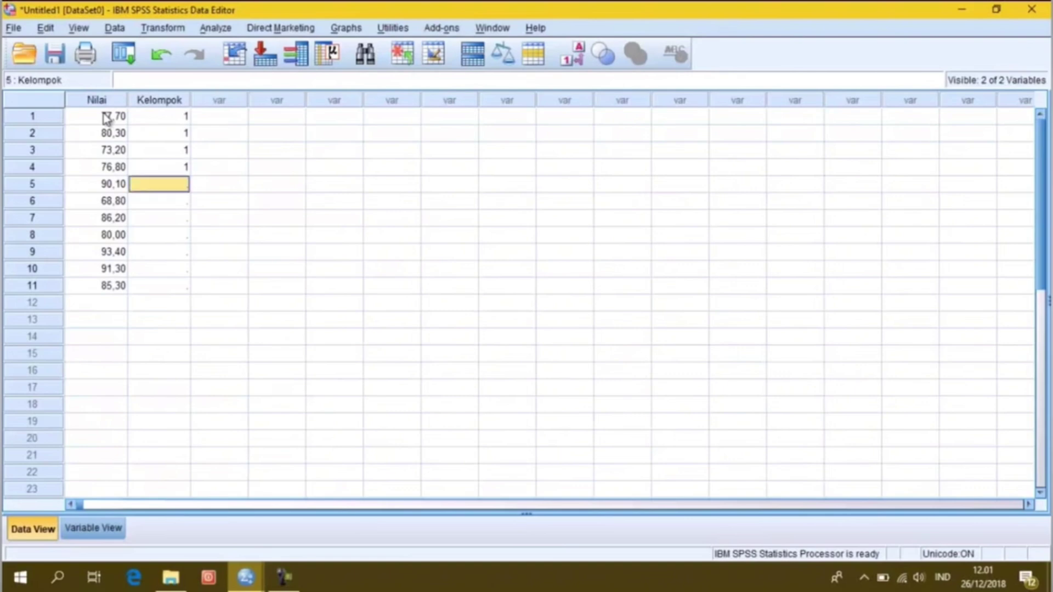
pyautogui.write('1')
pyautogui.press('Return')
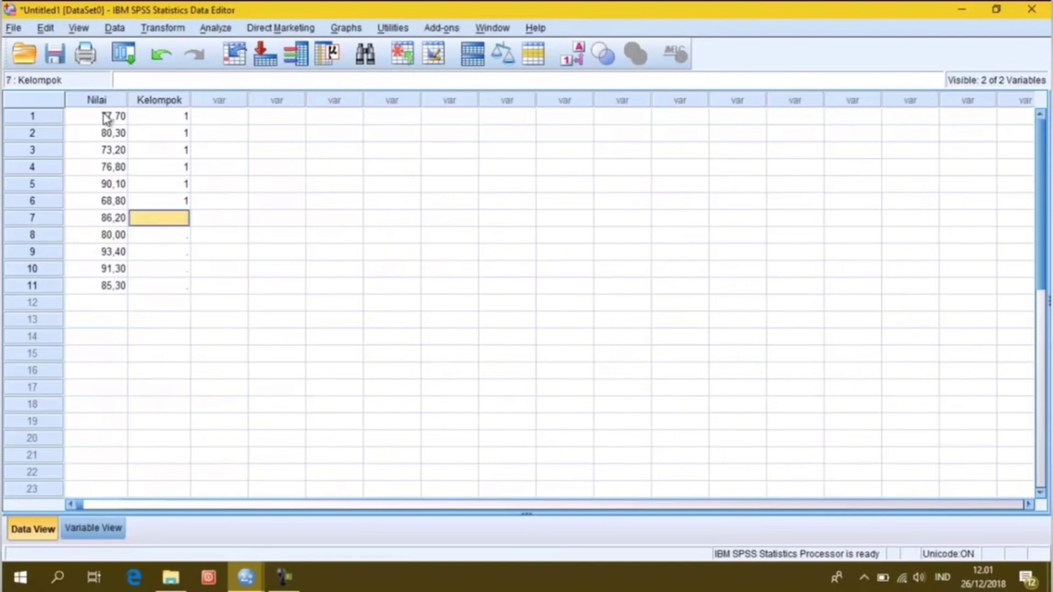
# Fill the Kelompok column with 2 in rows 7 to 11.
pyautogui.write('2')
pyautogui.press('Return')
pyautogui.write('2')
pyautogui.press('Return')
pyautogui.write('2')
pyautogui.press('Return')
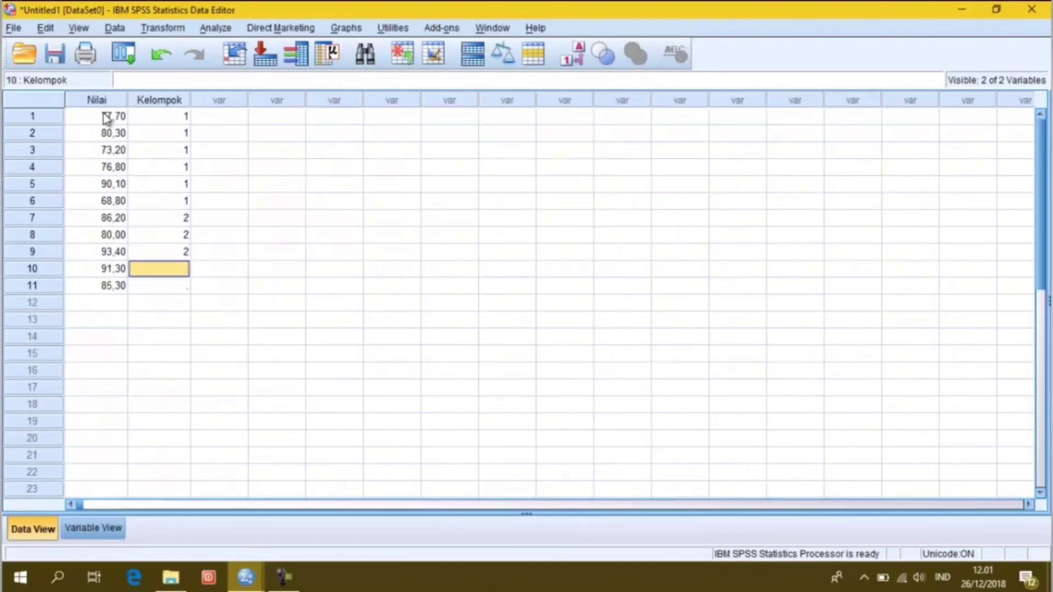
pyautogui.write('2')
pyautogui.press('Return')
pyautogui.write('2')
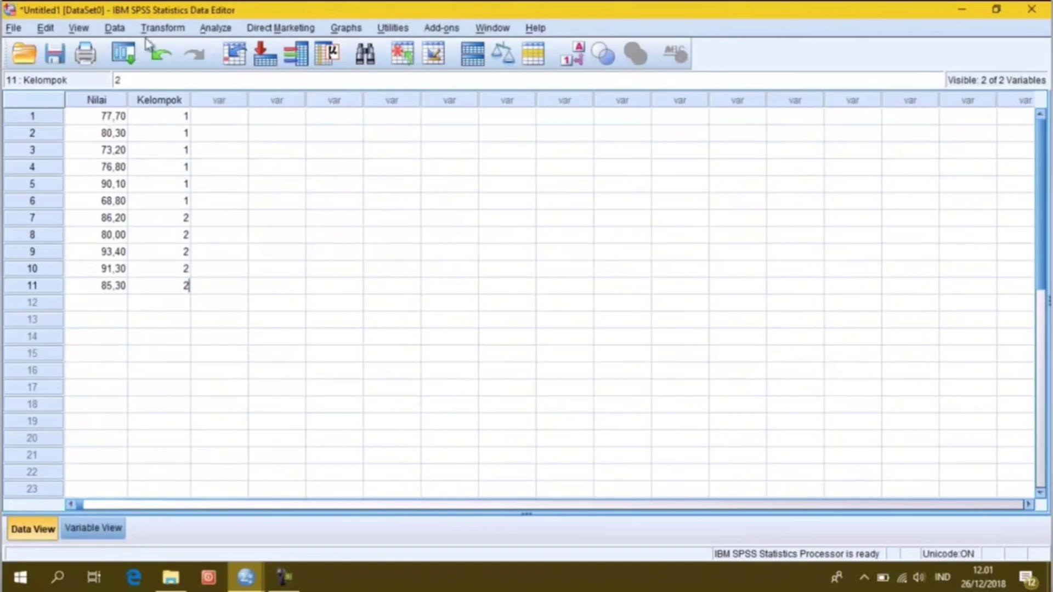
# Start an Independent-Samples T Test with Nilai as the test variable.
pyautogui.click(215, 32)
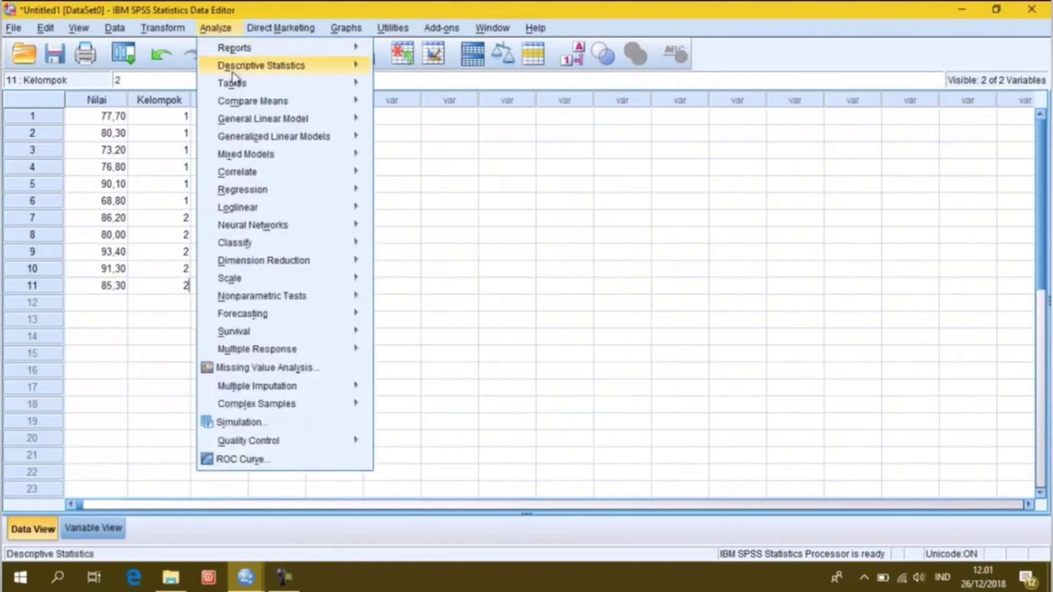
pyautogui.moveTo(248, 108)
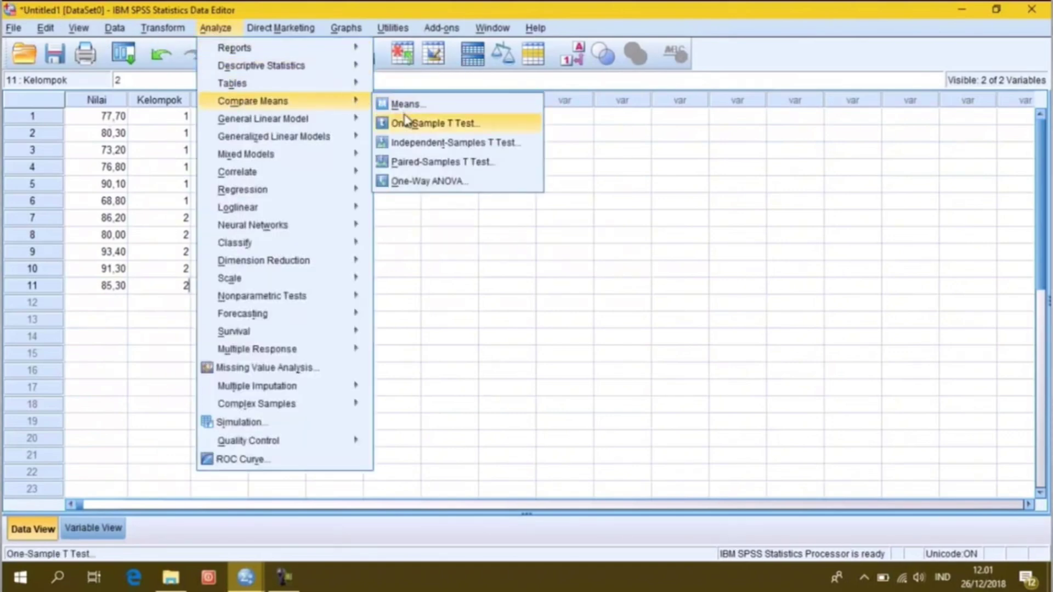
pyautogui.click(412, 138)
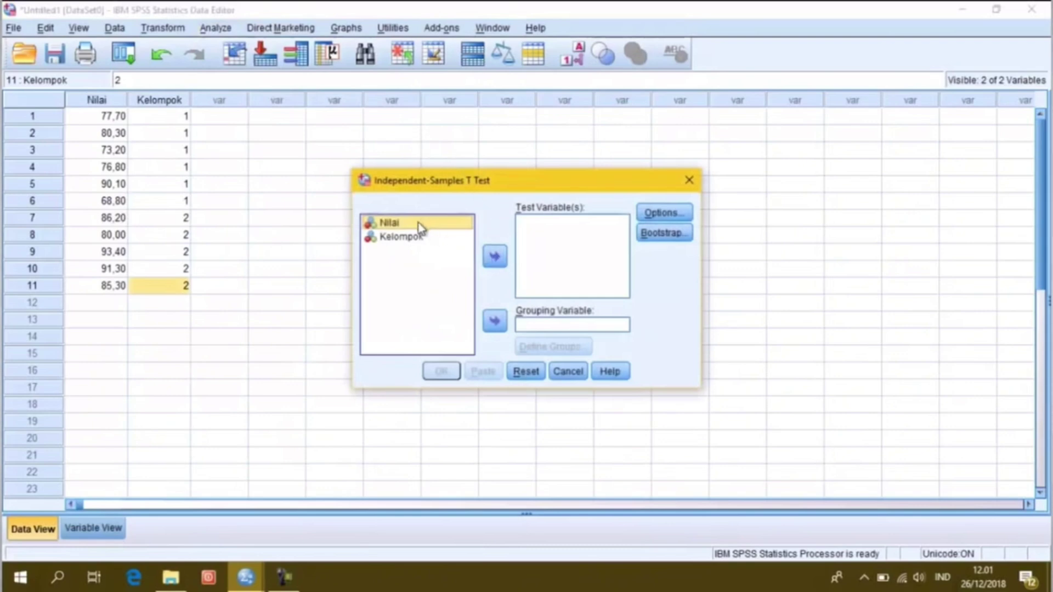
pyautogui.click(495, 256)
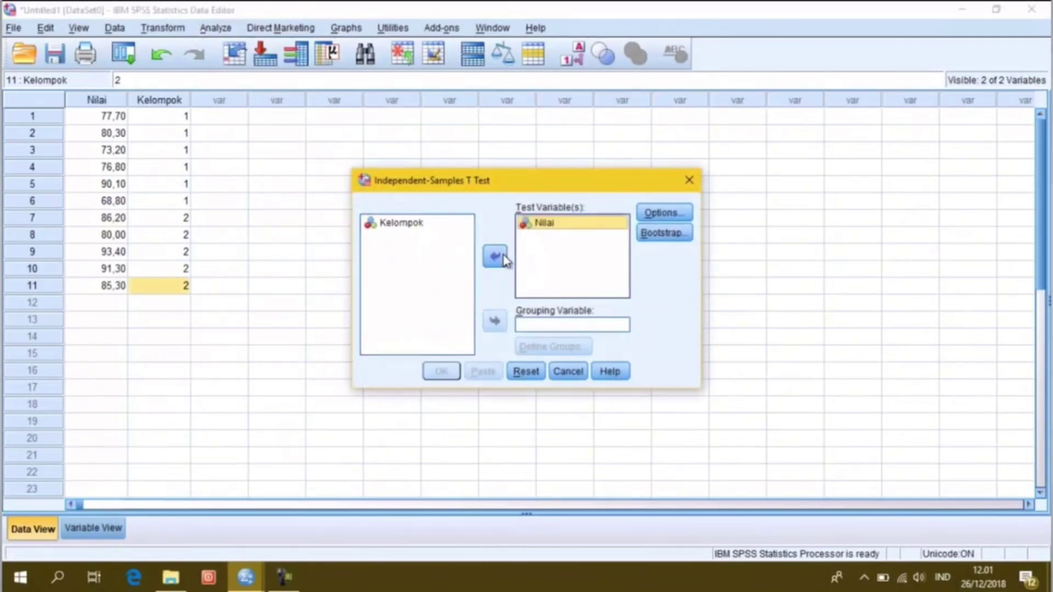
# Set Kelompok as the grouping variable, defining Group 1 as 1 and Group 2 as 2.
pyautogui.click(433, 224)
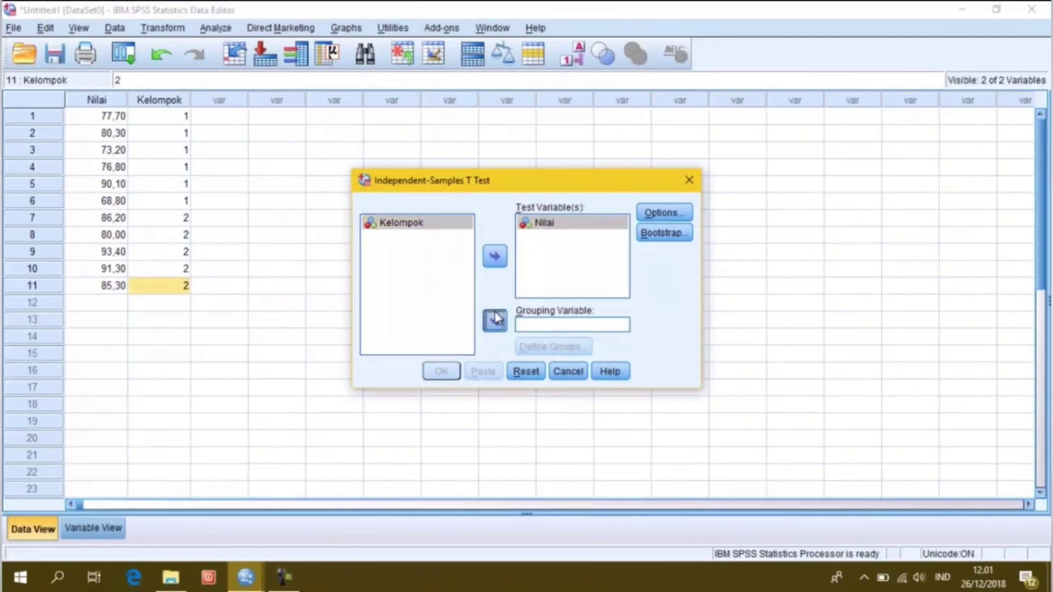
pyautogui.click(495, 321)
pyautogui.click(564, 347)
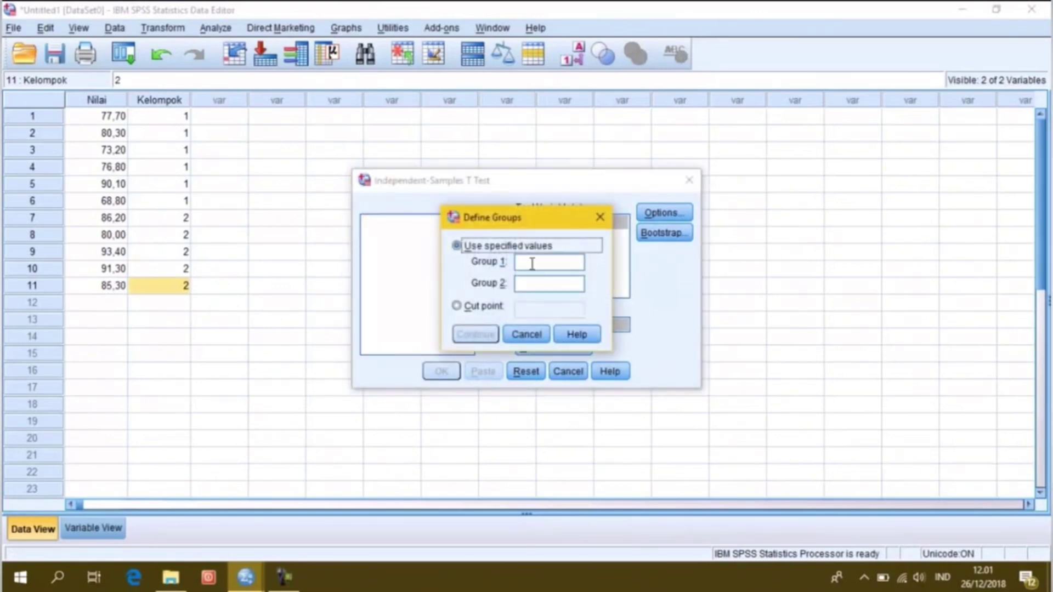
pyautogui.click(532, 264)
pyautogui.write('1 ')
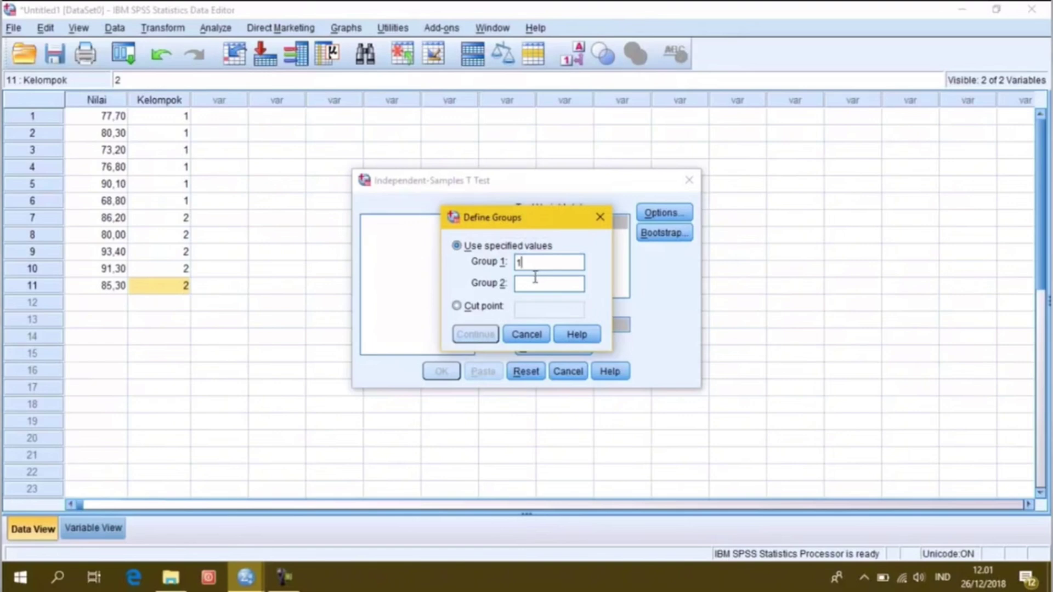
pyautogui.write('2')
pyautogui.click(490, 332)
# Confirm a 95% confidence interval in the test options and run the Independent-Samples T Test.
pyautogui.click(665, 213)
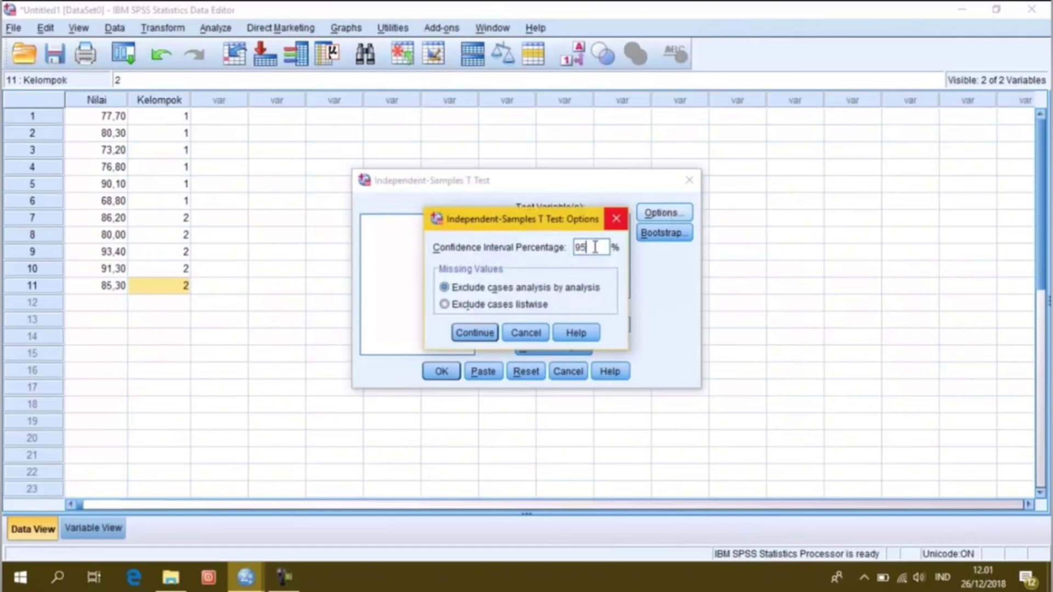
pyautogui.click(482, 334)
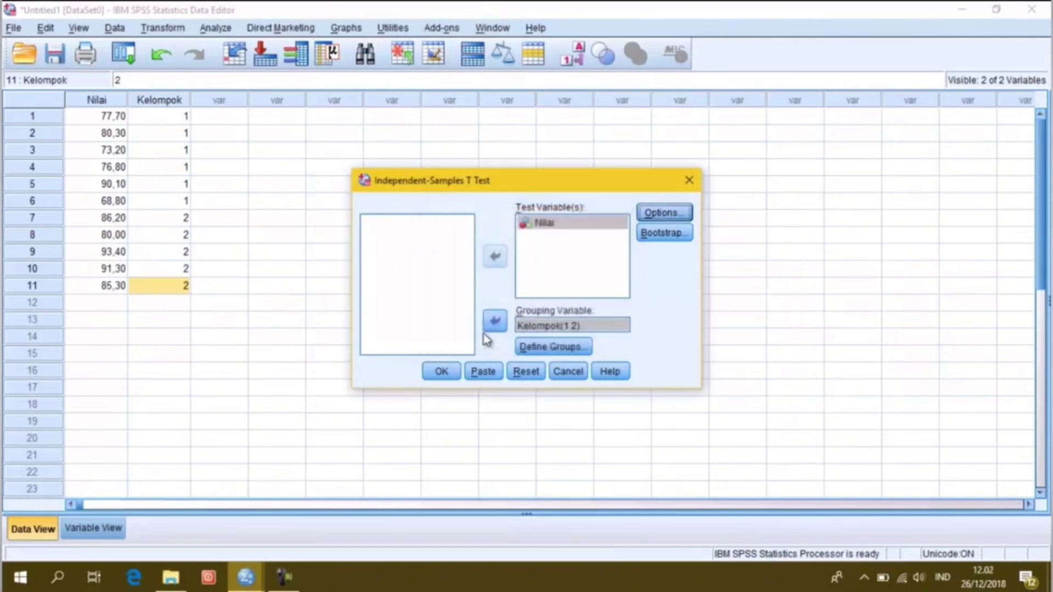
pyautogui.click(440, 374)
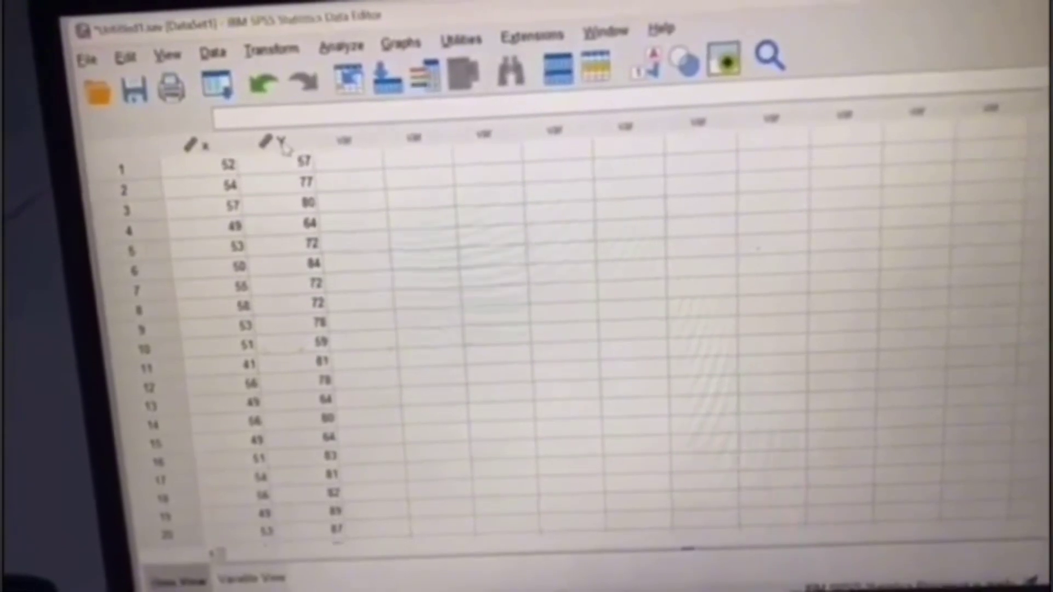
# Review the X and Y data rows in the regression dataset and inspect both variables' labels in their definitions.
pyautogui.moveTo(283, 144)
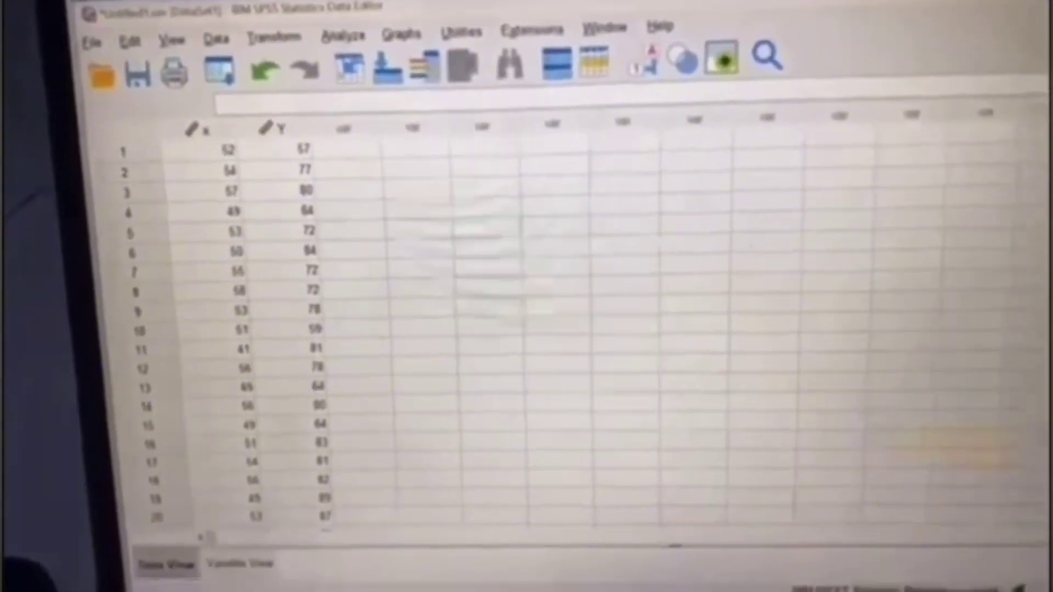
pyautogui.scroll(-7, 548, 329)
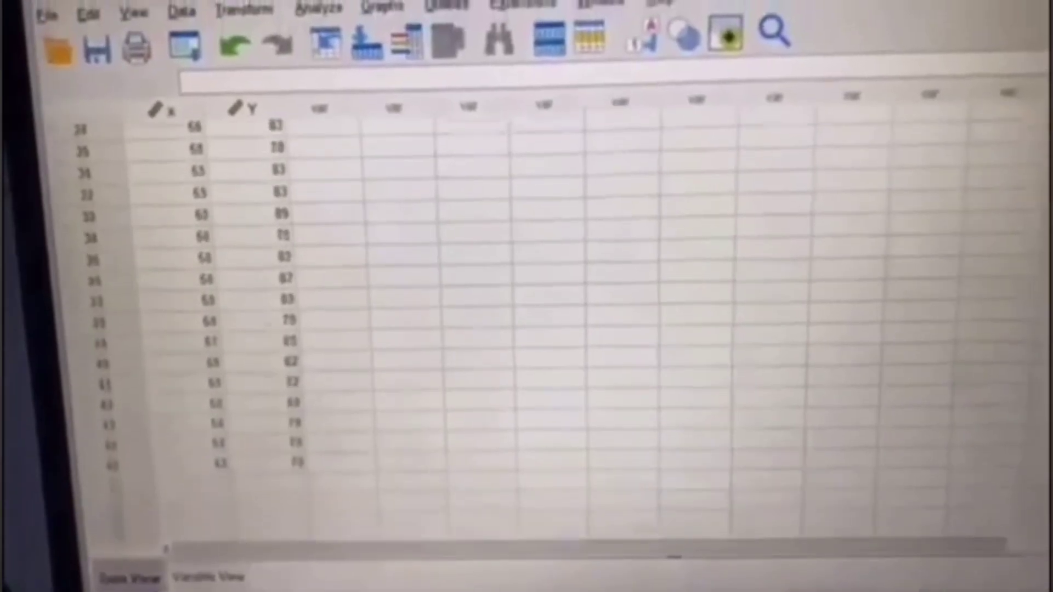
pyautogui.hotkey('ctrl', 't')
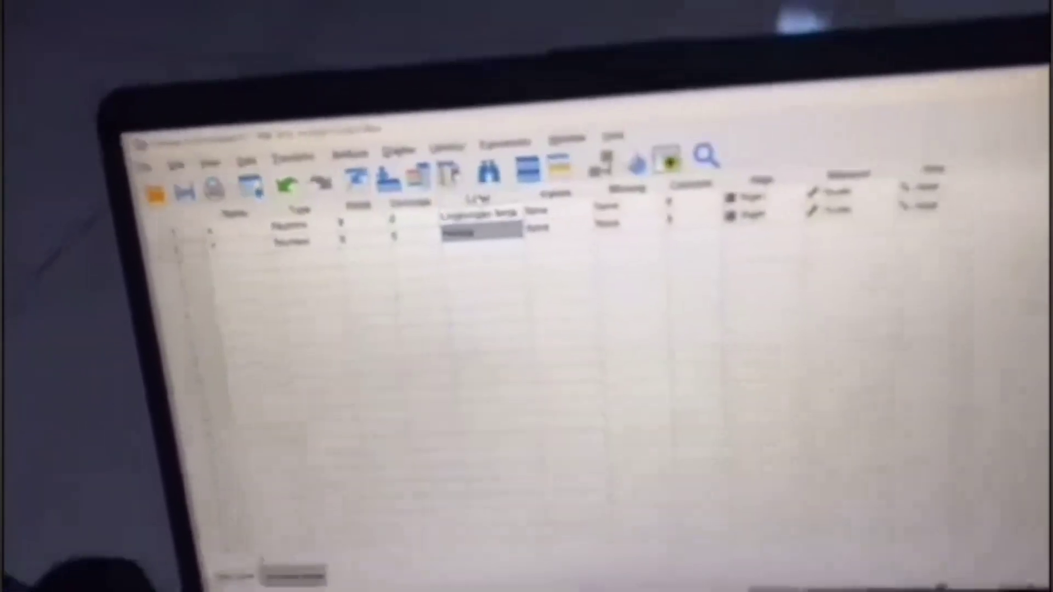
pyautogui.click(480, 215)
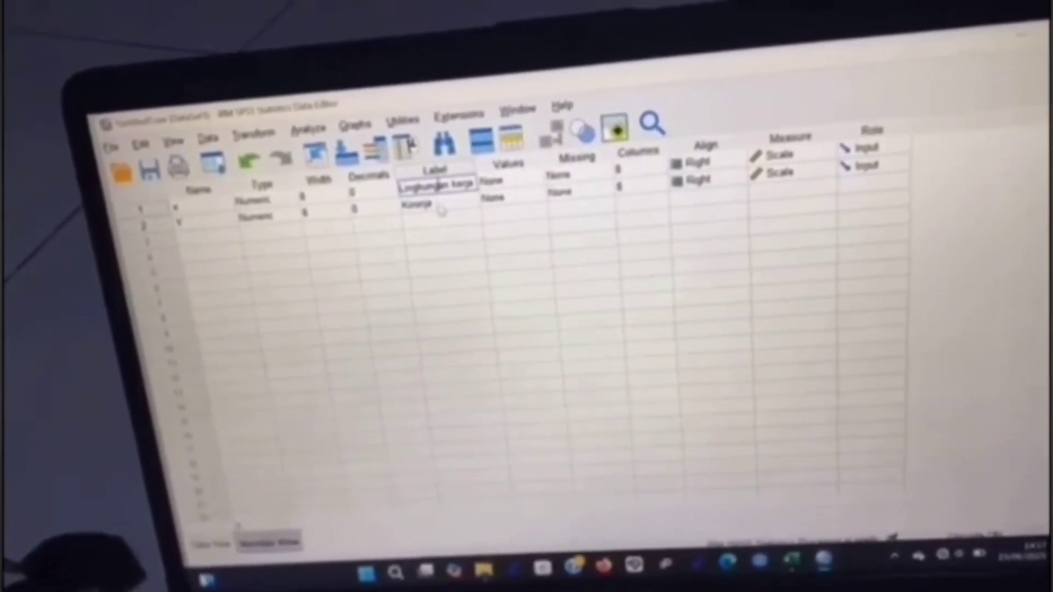
pyautogui.click(441, 209)
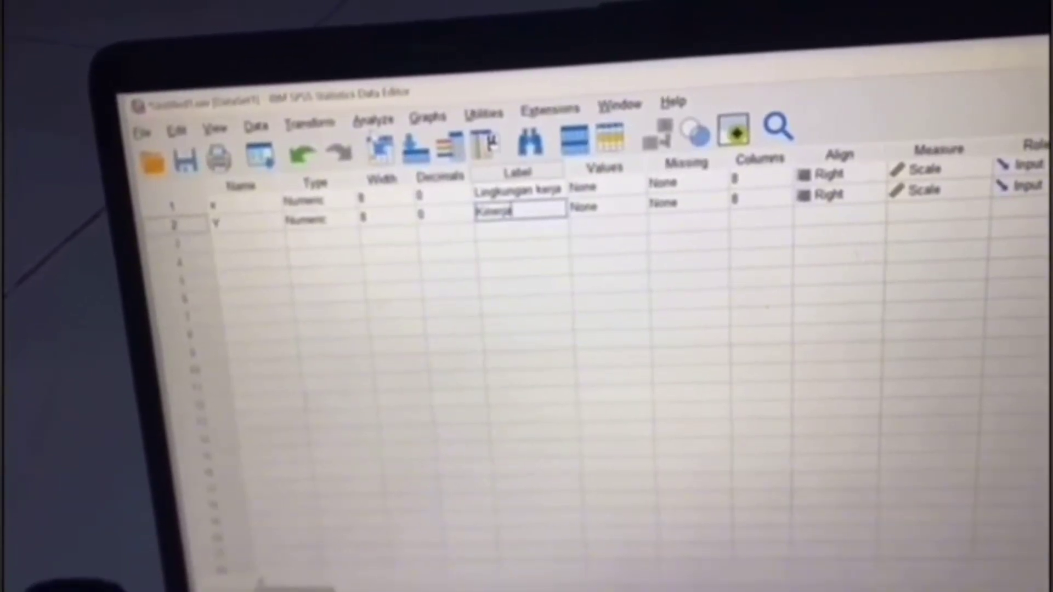
# Run a Linear Regression with Kinerja [Y] as dependent and Lingkungan kerja [X] as independent variable using the Enter method, and review the output tables.
pyautogui.click(365, 119)
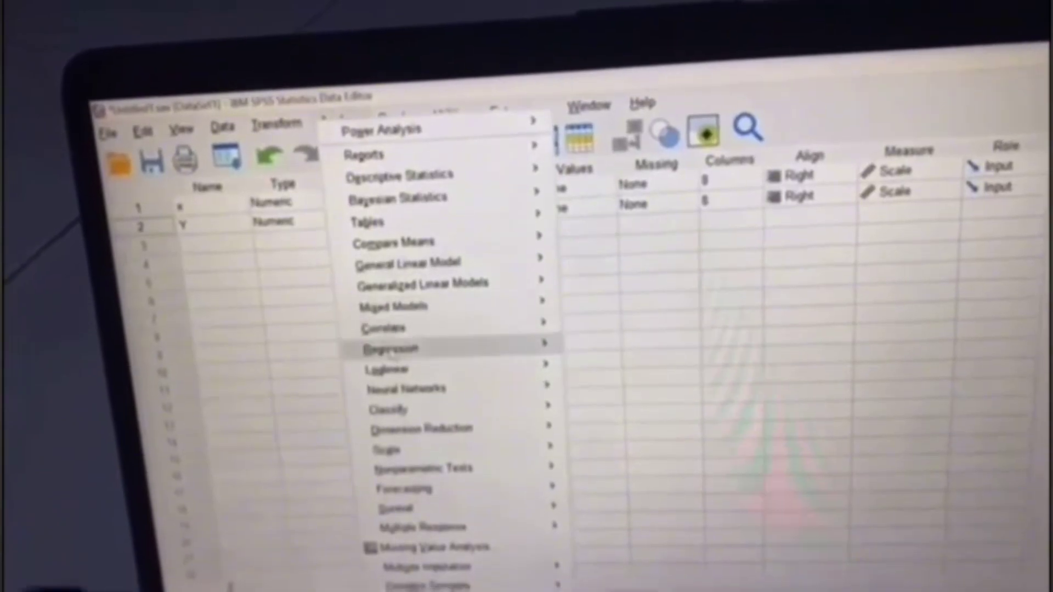
pyautogui.moveTo(392, 351)
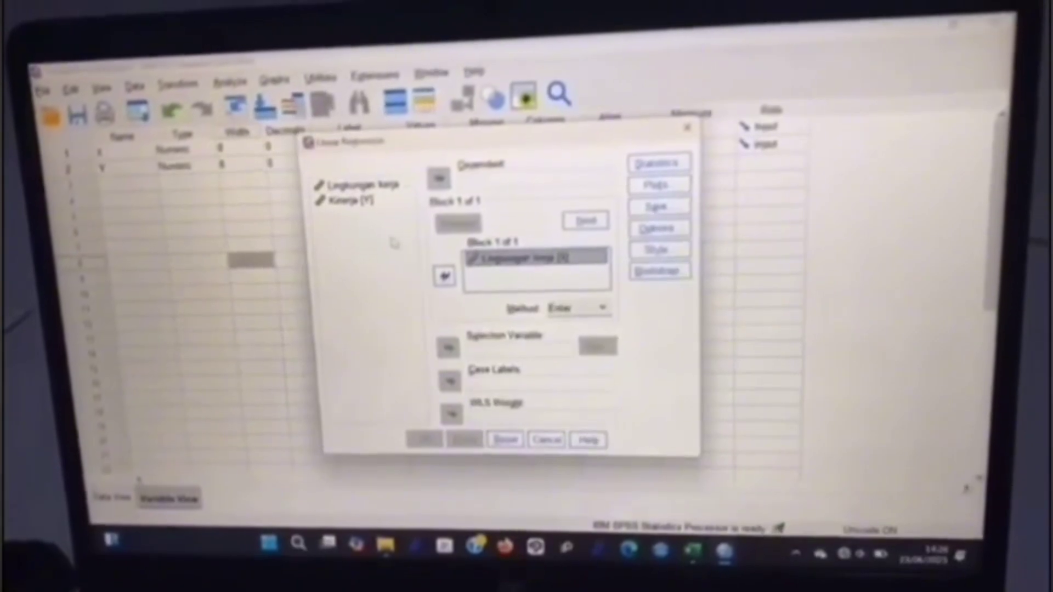
pyautogui.click(351, 194)
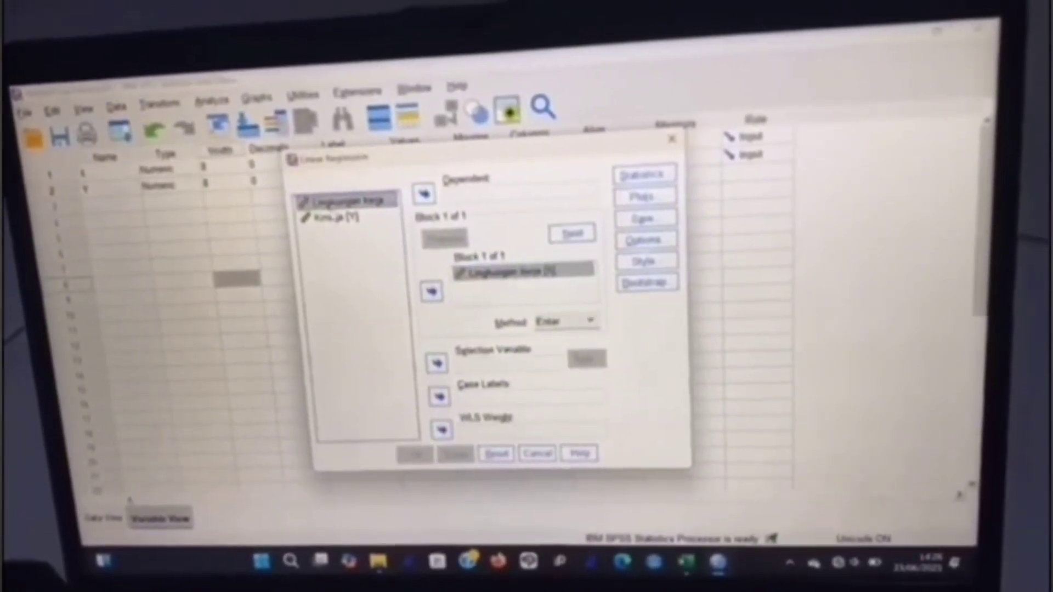
pyautogui.click(329, 227)
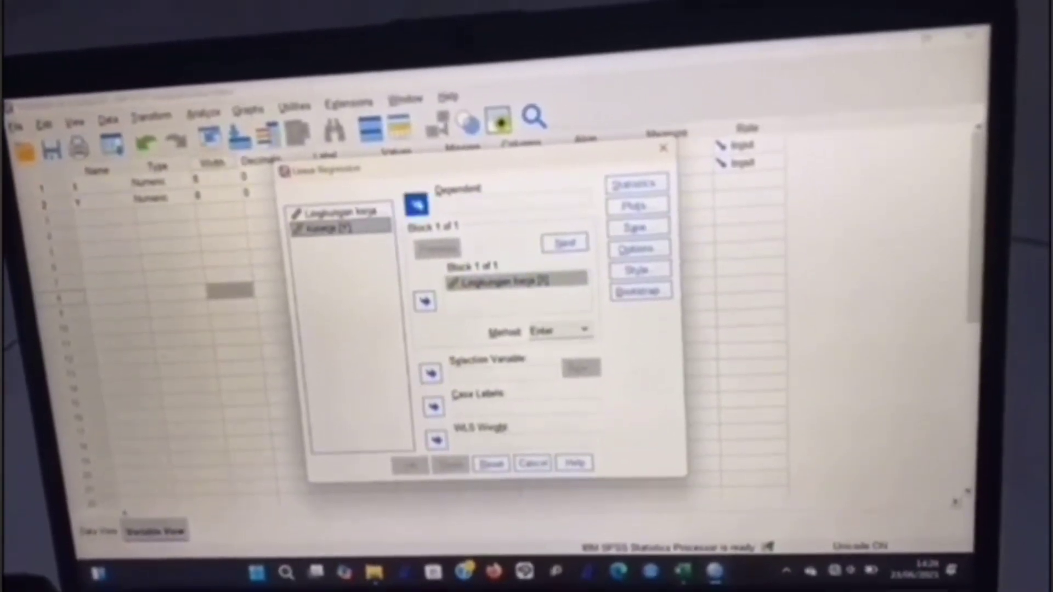
pyautogui.click(417, 204)
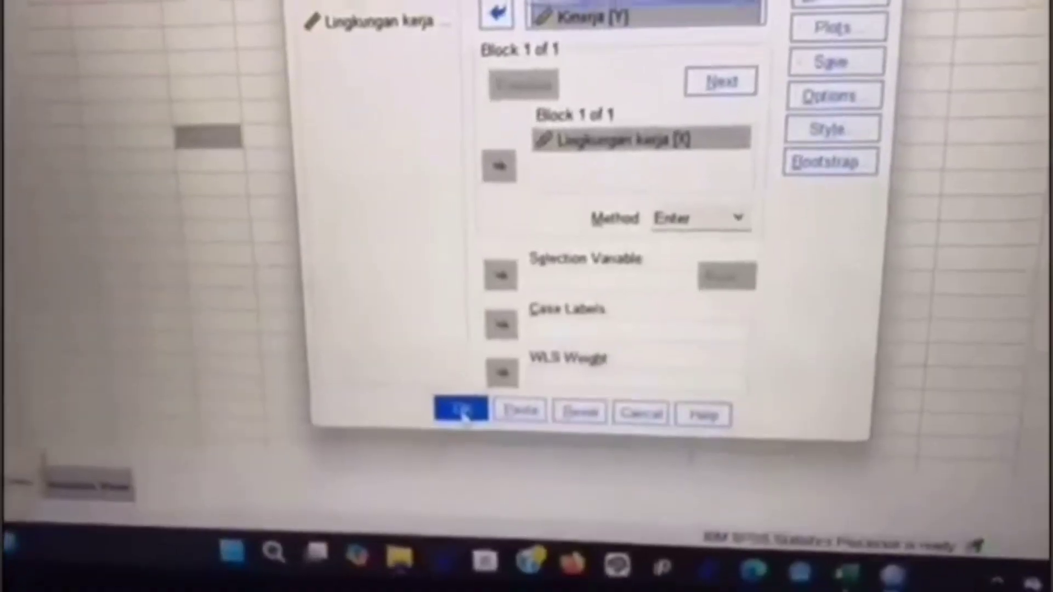
pyautogui.click(412, 513)
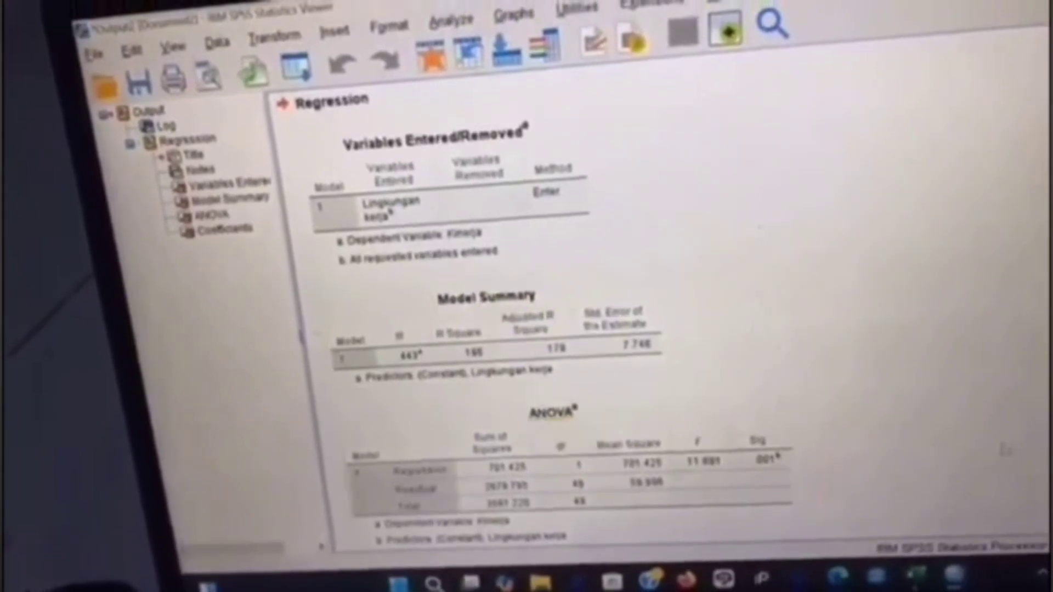
pyautogui.scroll(-3, 549, 329)
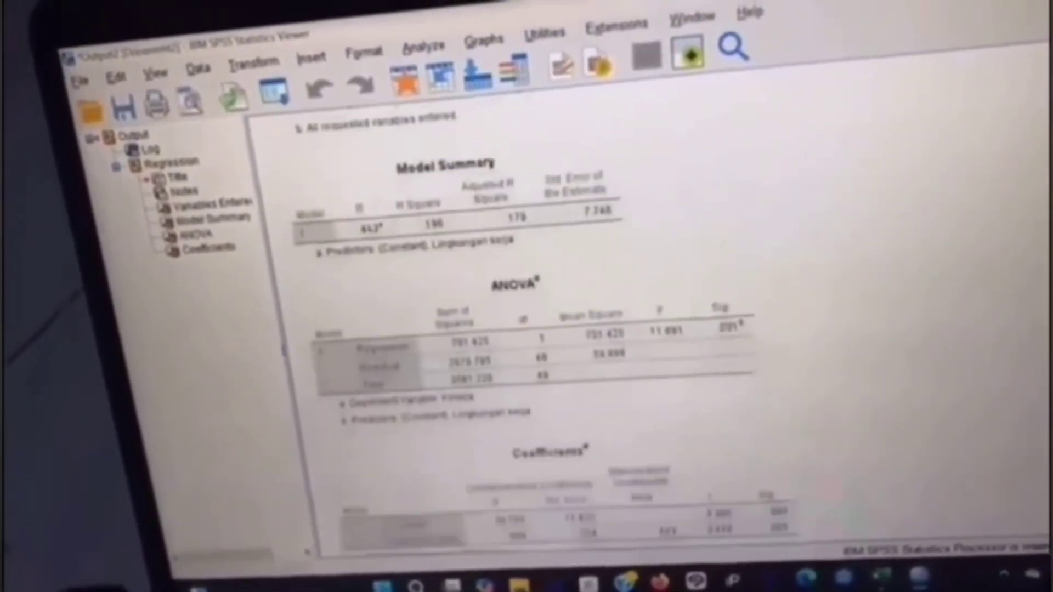